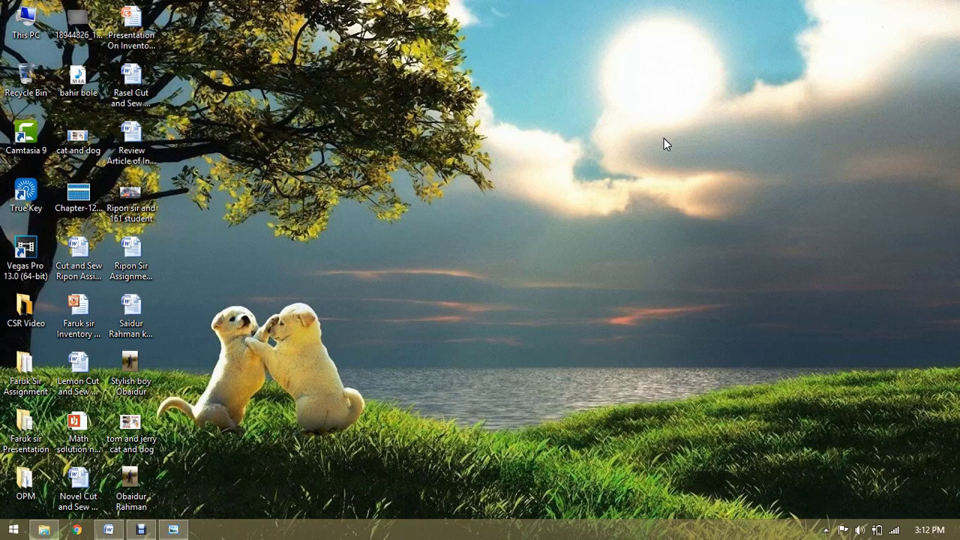
pyautogui.click(586, 202)
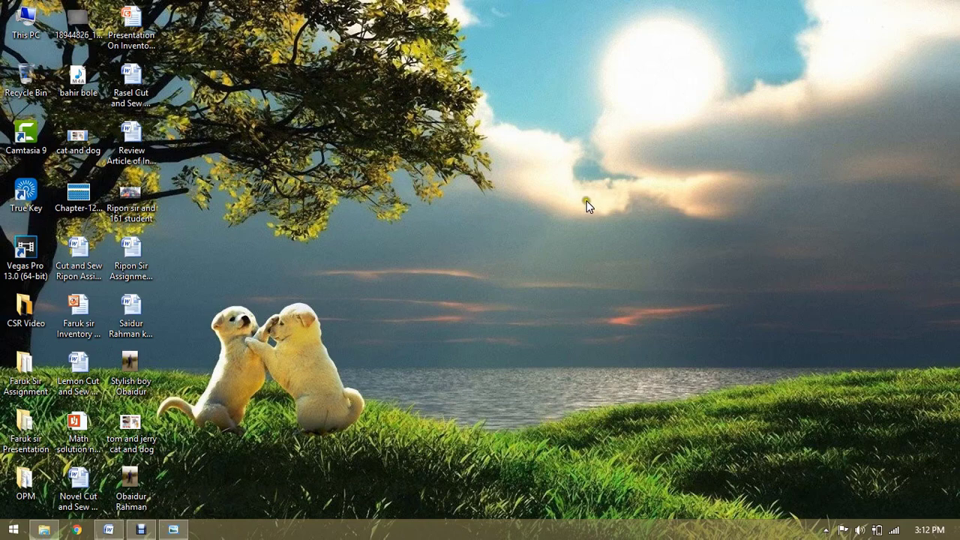
pyautogui.rightClick(490, 117)
pyautogui.click(535, 188)
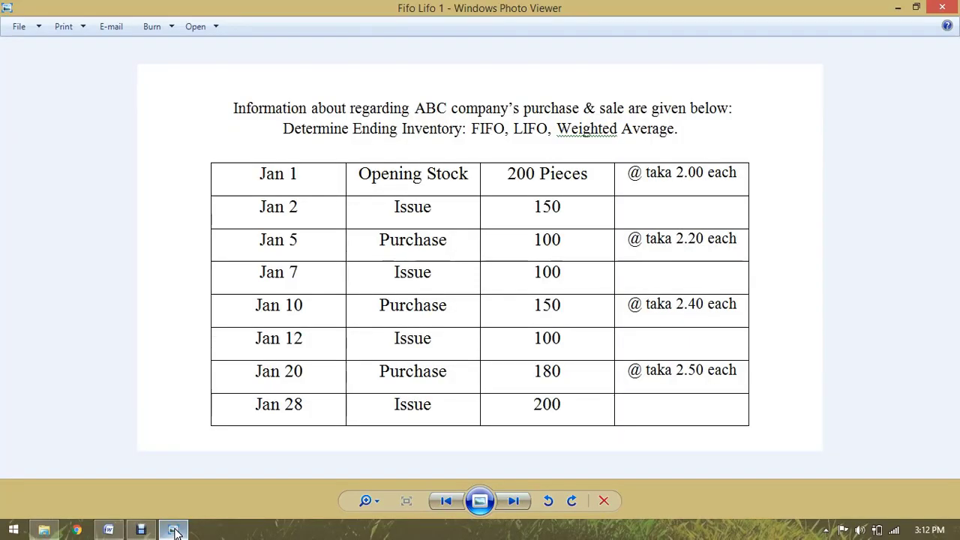
# Compare the ABC company purchase and sale problem in Photo Viewer with the blank FIFO table in Word, ending in Word
pyautogui.moveTo(117, 535)
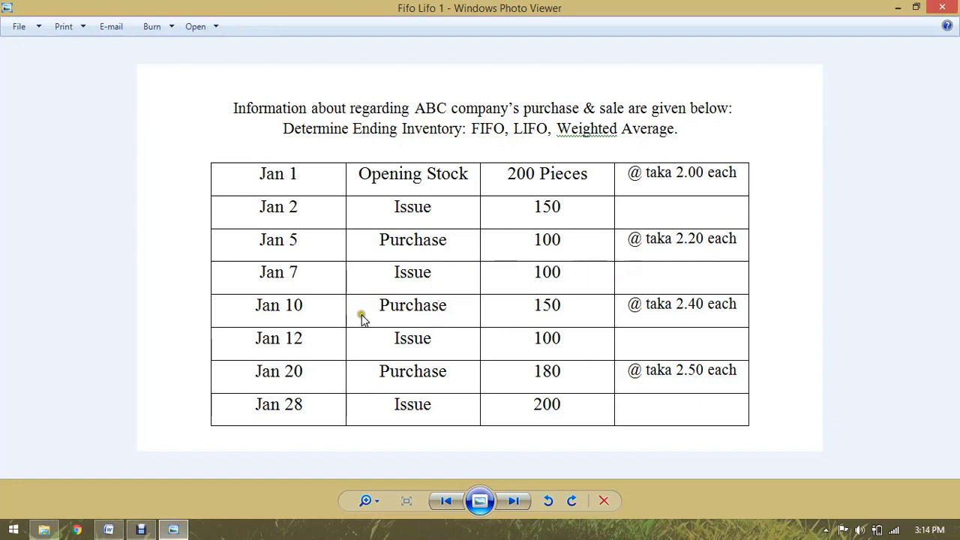
pyautogui.click(118, 530)
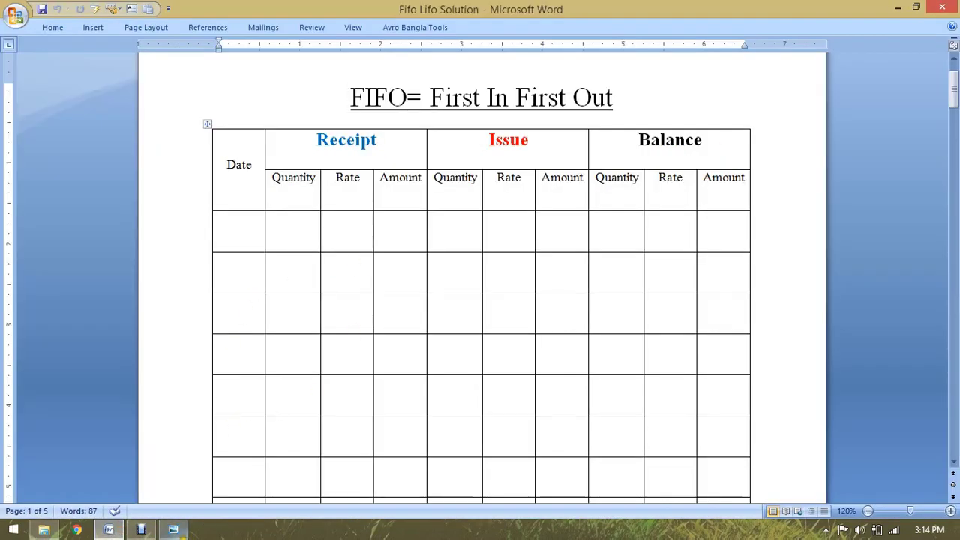
pyautogui.click(172, 531)
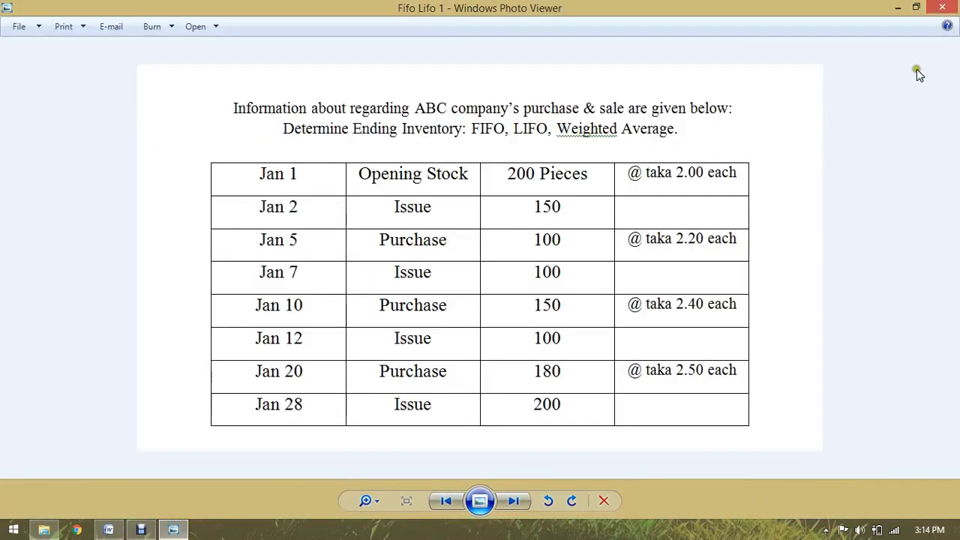
pyautogui.click(108, 529)
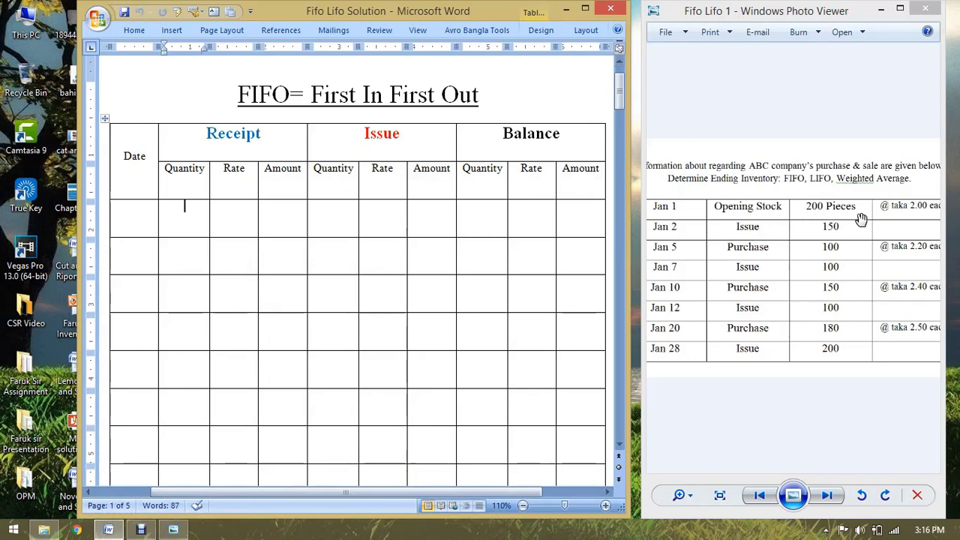
# Fill the first row of the FIFO table with date Jan 1 and a balance of quantity 200, rate 2, amount 400
pyautogui.click(480, 217)
pyautogui.click(134, 219)
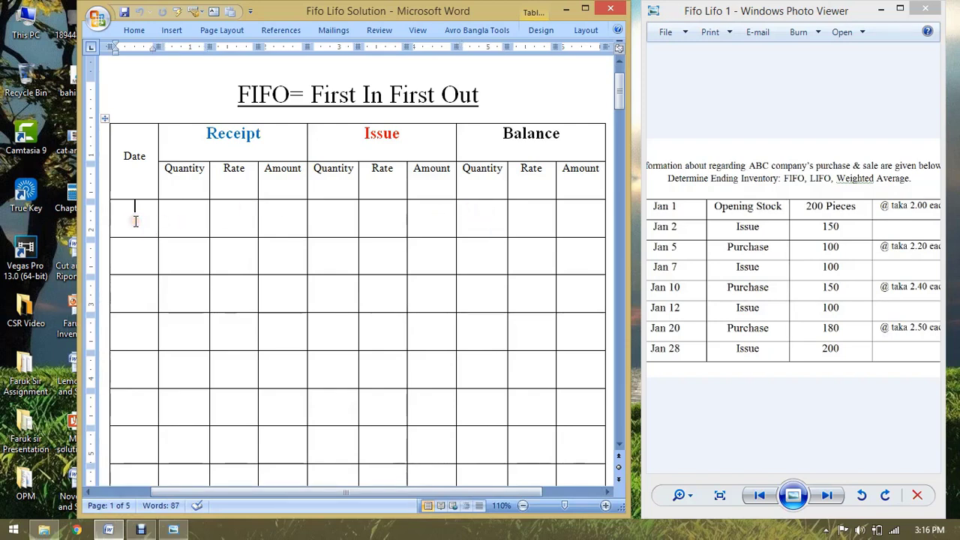
pyautogui.write('Jan 1')
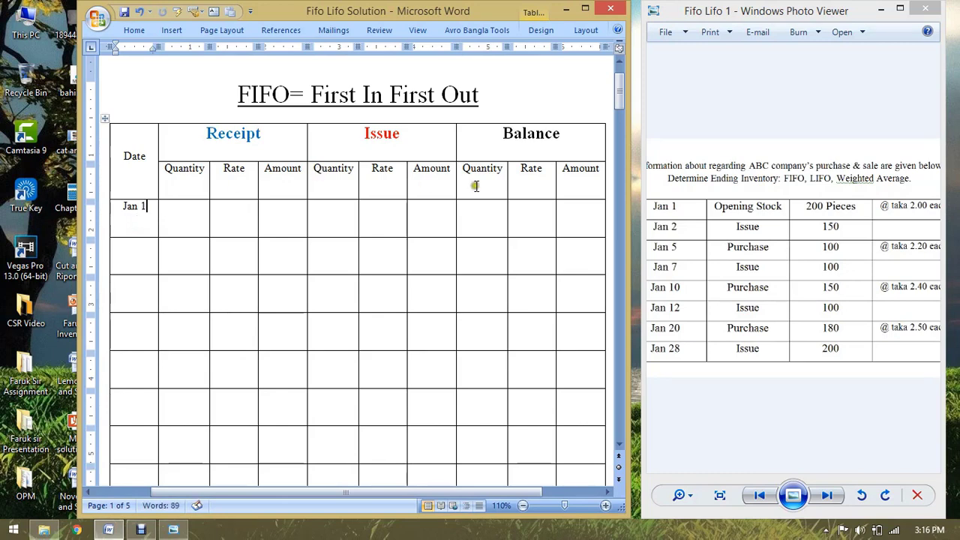
pyautogui.click(484, 210)
pyautogui.write('20')
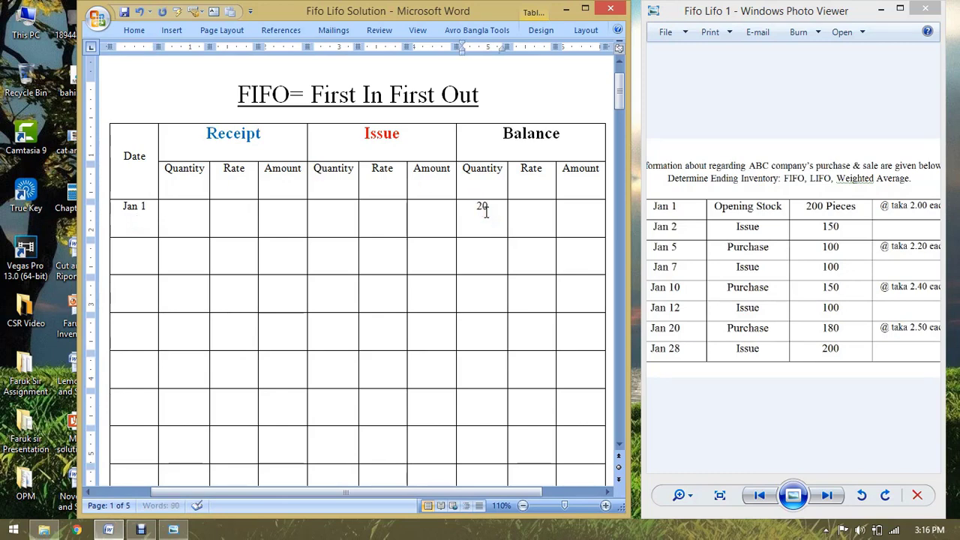
pyautogui.write('0')
pyautogui.click(550, 210)
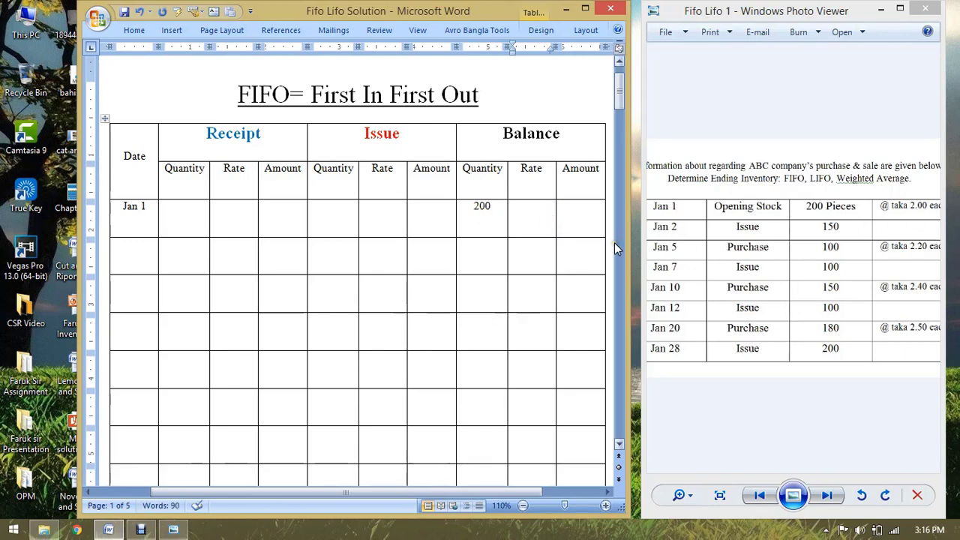
pyautogui.write('2')
pyautogui.click(579, 210)
pyautogui.write('400')
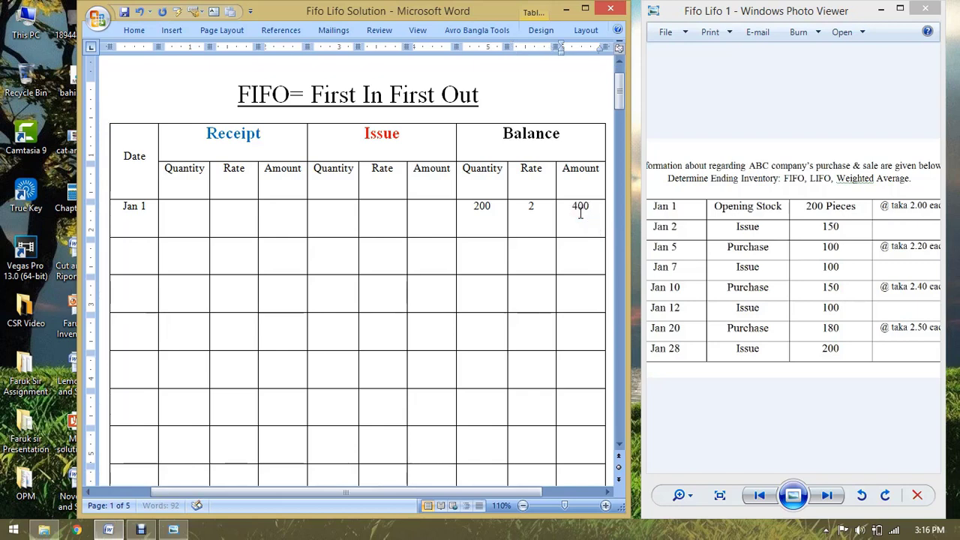
pyautogui.click(546, 214)
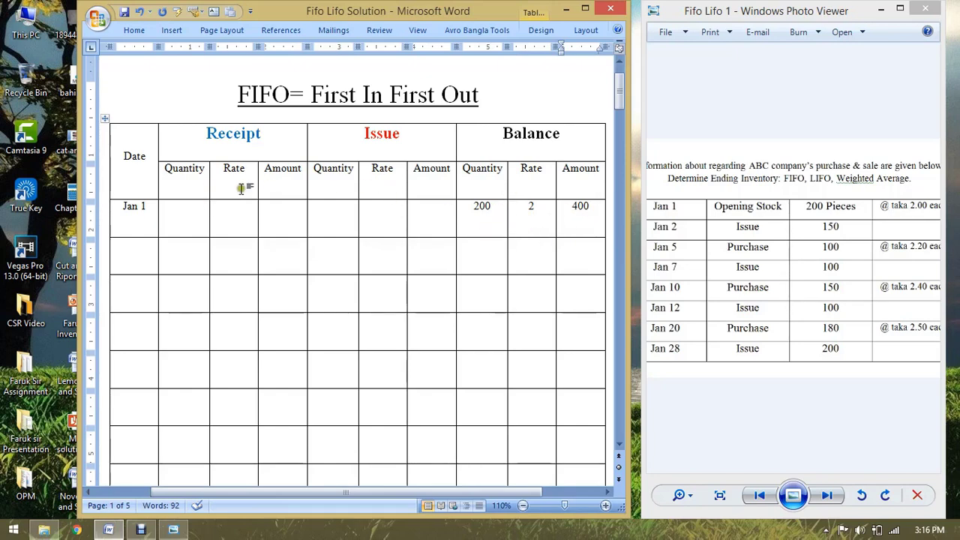
# Add the date Jan 2 in the second row and enter its issue as quantity 150, rate 2, amount 300
pyautogui.click(135, 255)
pyautogui.write('Jan ')
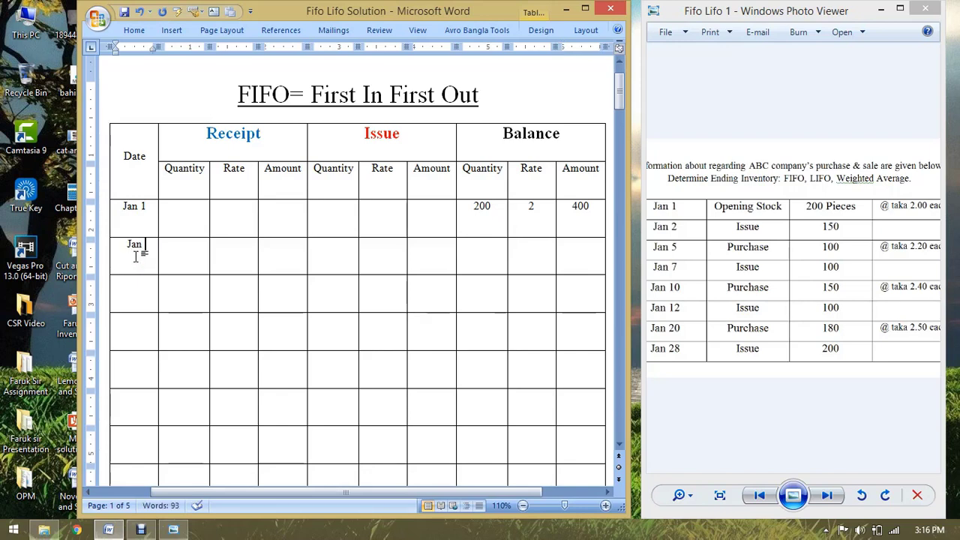
pyautogui.write('2')
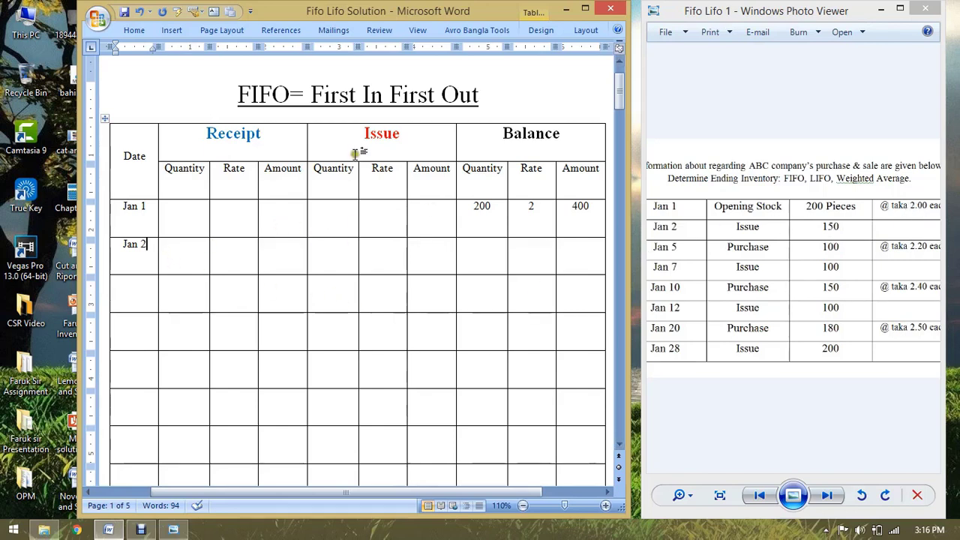
pyautogui.click(344, 253)
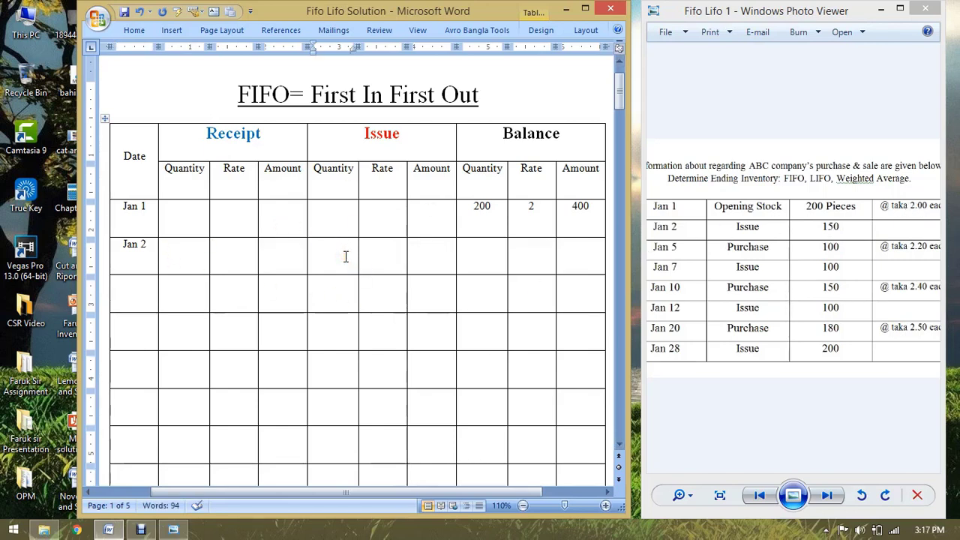
pyautogui.write('150')
pyautogui.click(375, 258)
pyautogui.write('2')
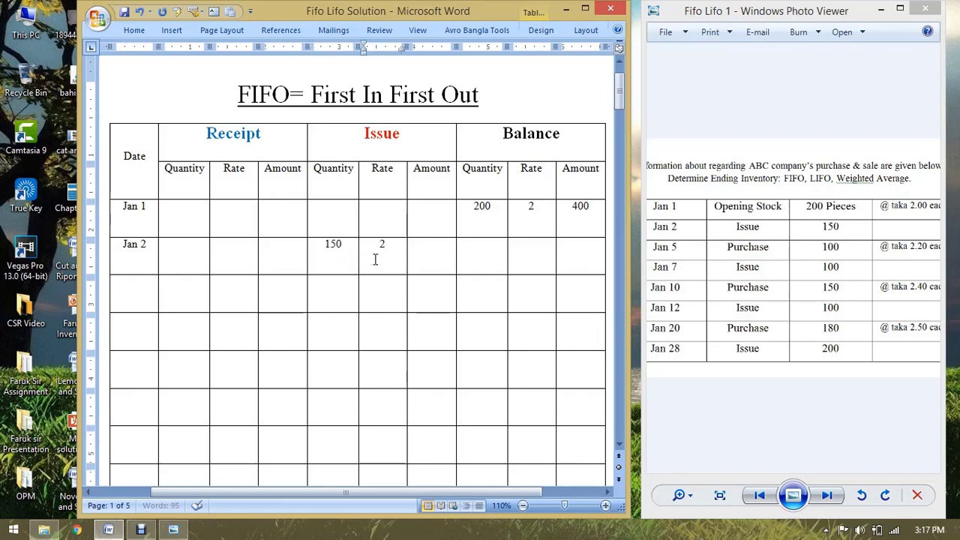
pyautogui.click(432, 252)
pyautogui.write('3')
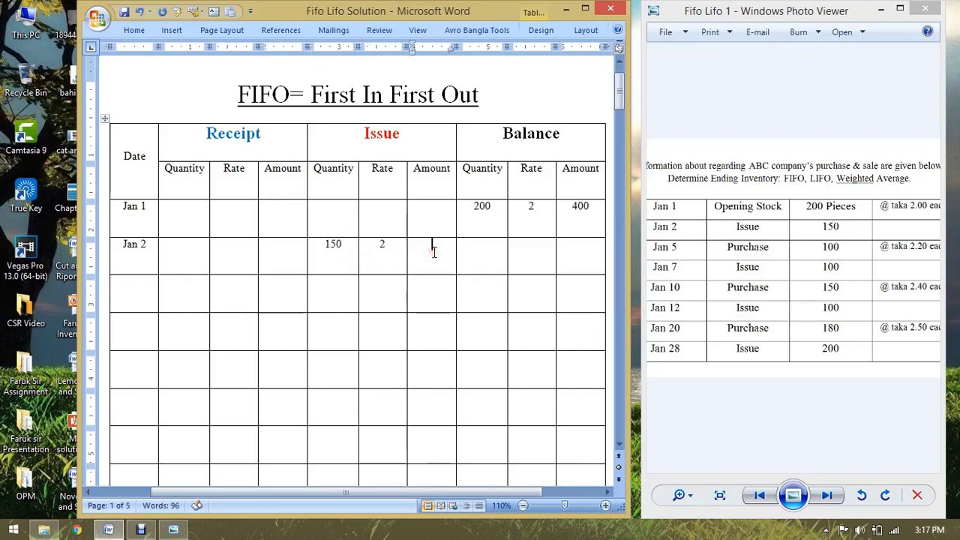
pyautogui.write('00')
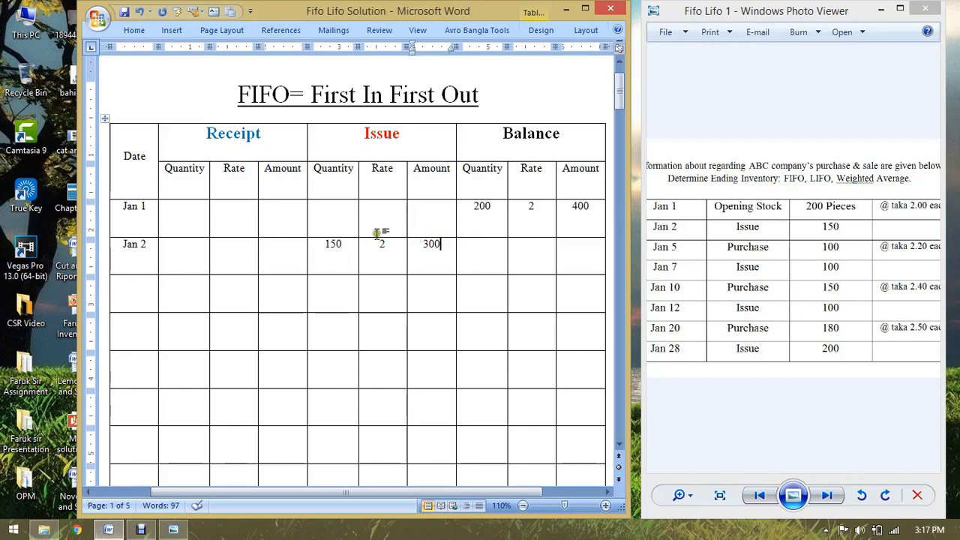
# Enter the Jan 2 balance as quantity 50, rate 2, amount 100
pyautogui.click(487, 258)
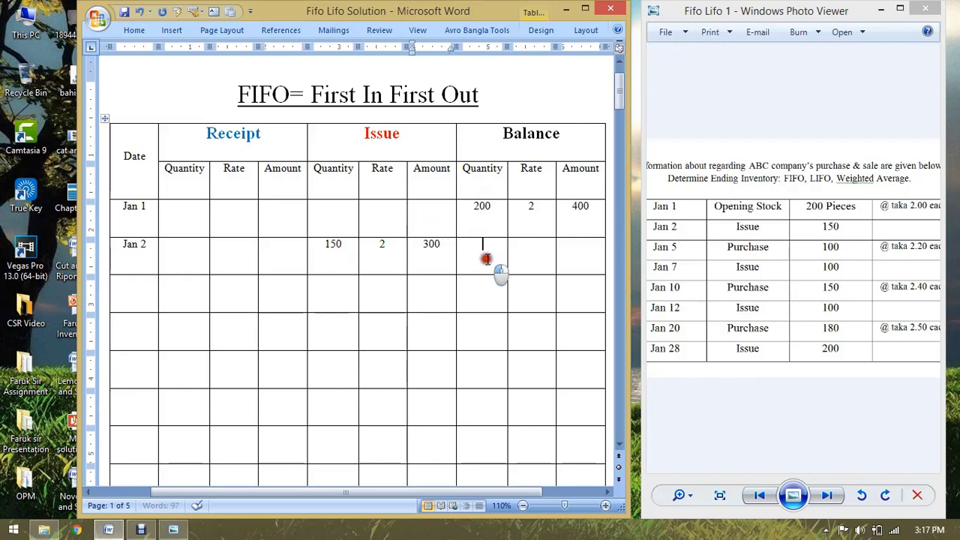
pyautogui.write('50')
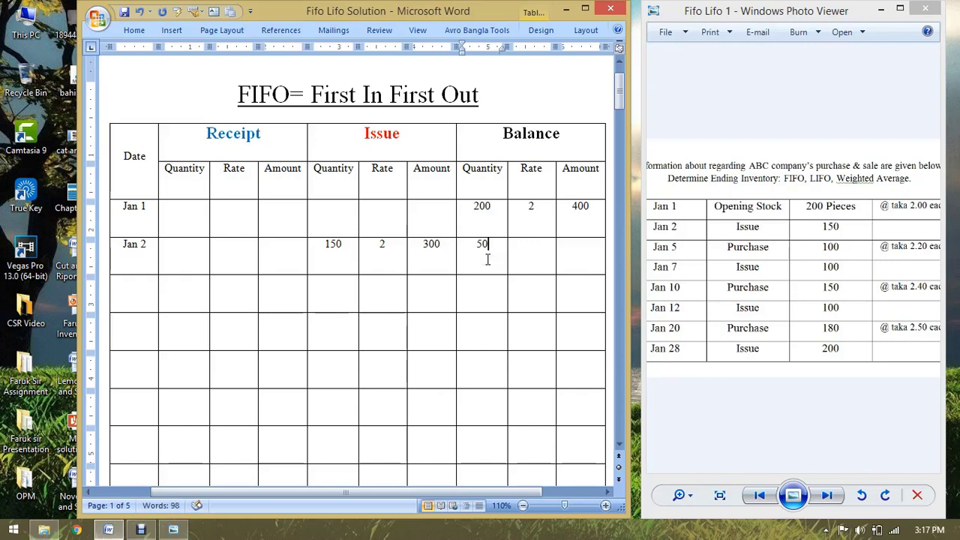
pyautogui.click(542, 249)
pyautogui.write('2')
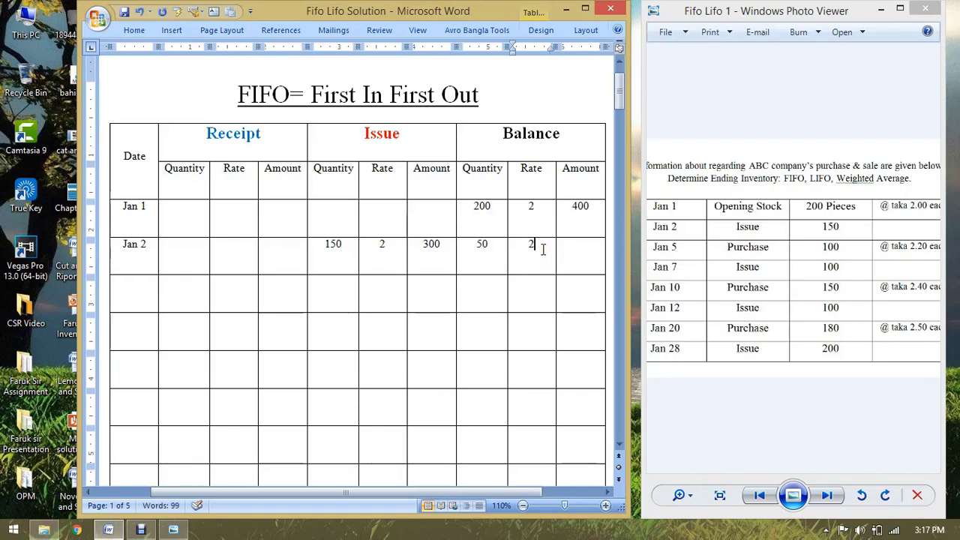
pyautogui.click(588, 249)
pyautogui.write('100')
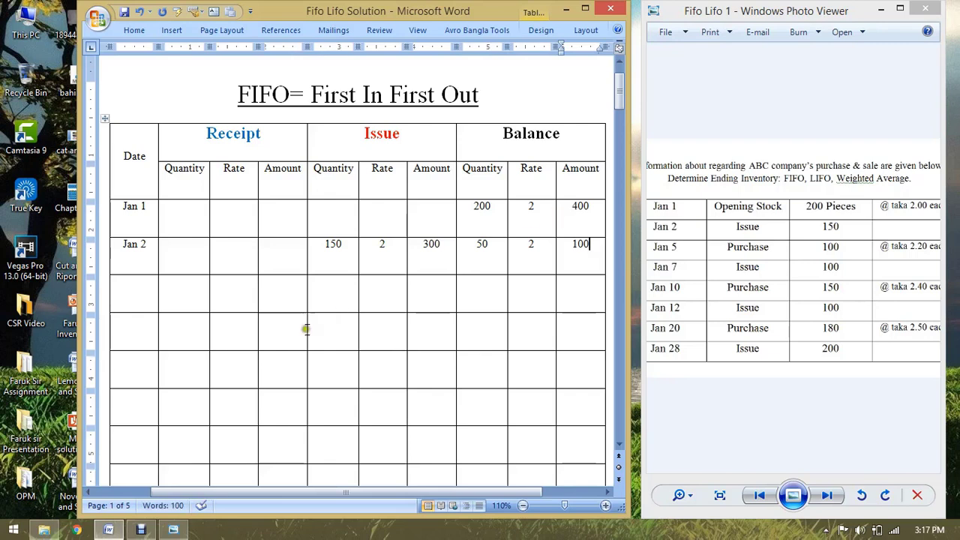
# Add the dates Jan 5, 7, 10, 12, 20 and 28, and enter the Jan 5 receipt as quantity 100, rate 2.20, amount 220
pyautogui.click(134, 286)
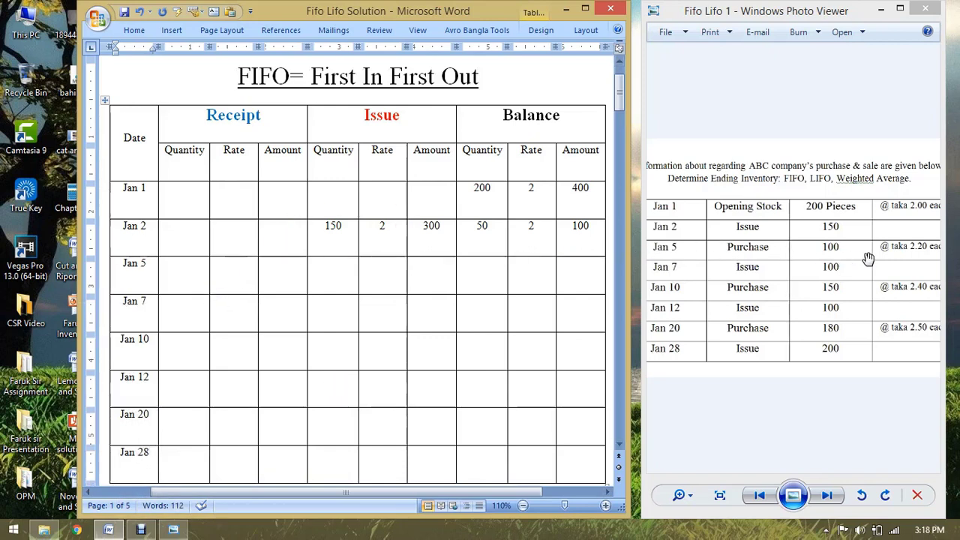
pyautogui.click(193, 276)
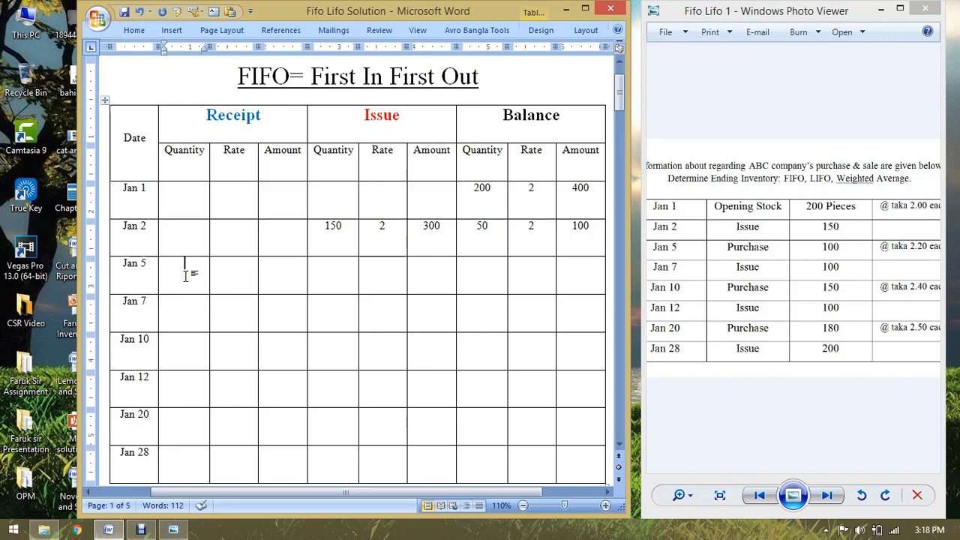
pyautogui.write('1')
pyautogui.write('000')
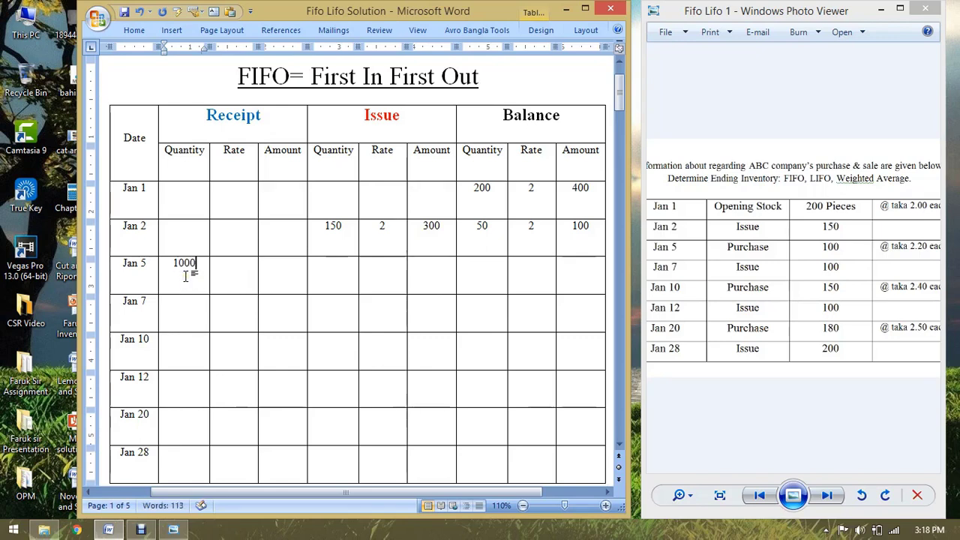
pyautogui.press('BackSpace')
pyautogui.click(225, 272)
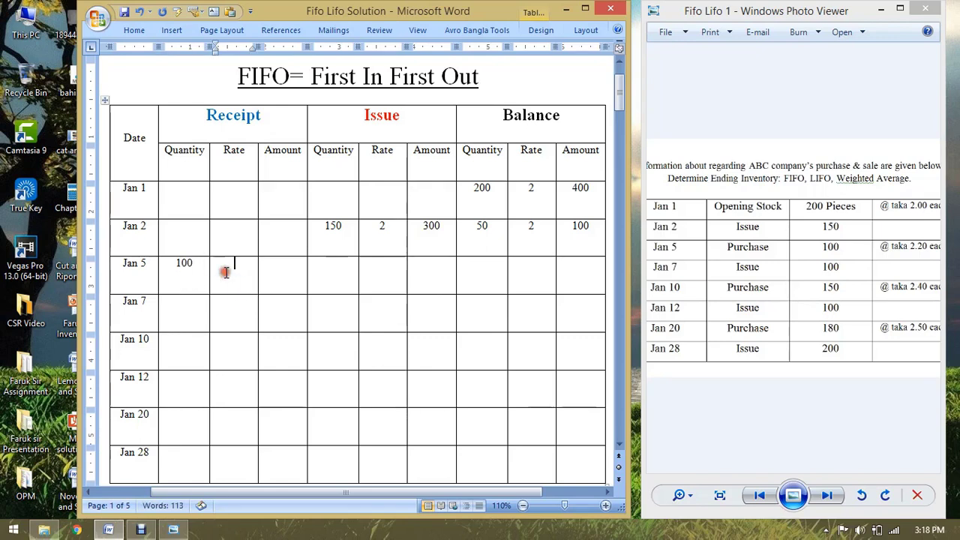
pyautogui.write('2.20')
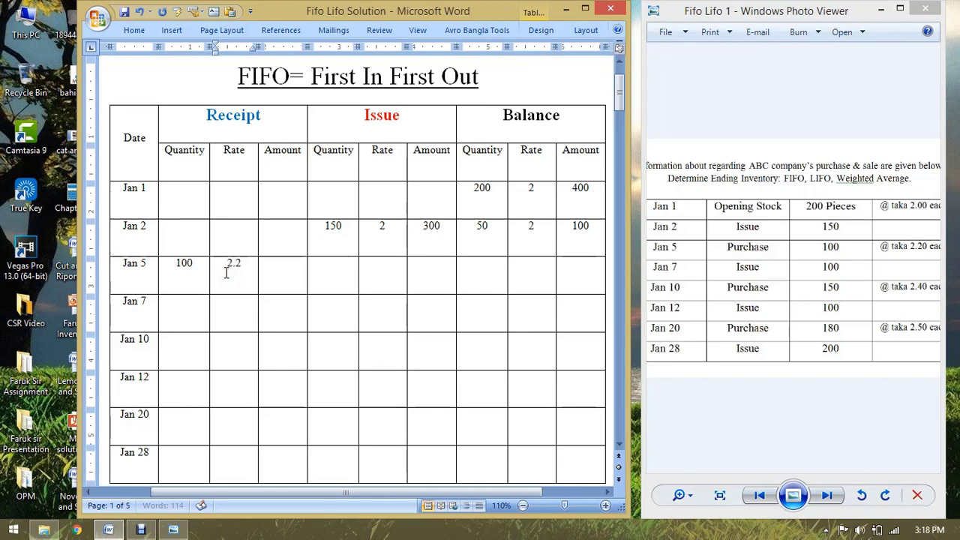
pyautogui.click(268, 274)
pyautogui.write('220')
# Enter the first line of the Jan 5 balance as quantity 50 at rate 2
pyautogui.click(494, 263)
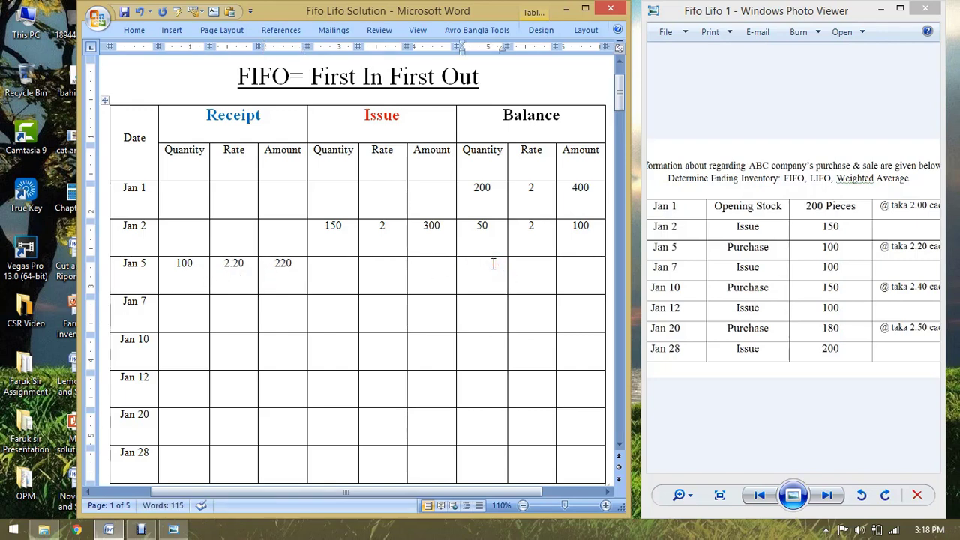
pyautogui.write('50')
pyautogui.click(531, 272)
pyautogui.click(535, 264)
pyautogui.write('2')
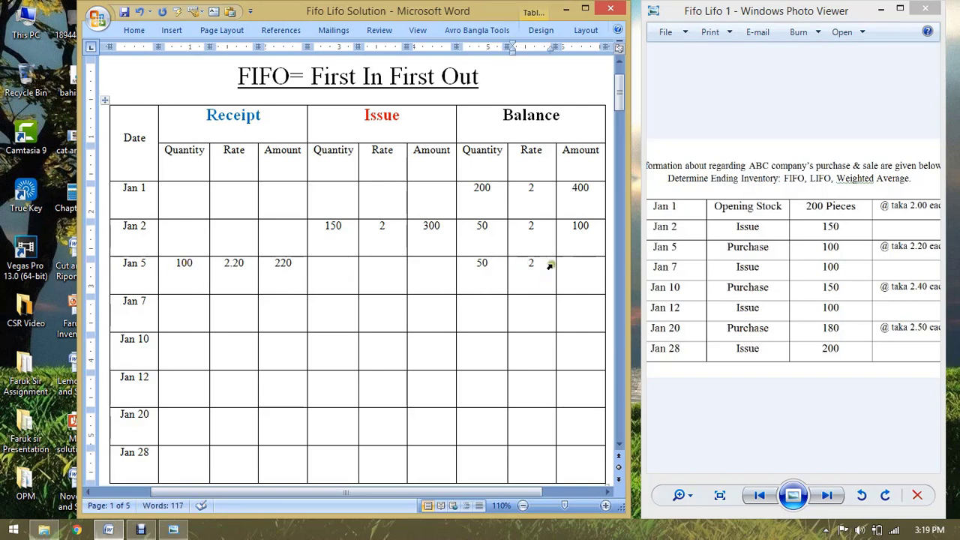
pyautogui.click(601, 262)
pyautogui.write('1')
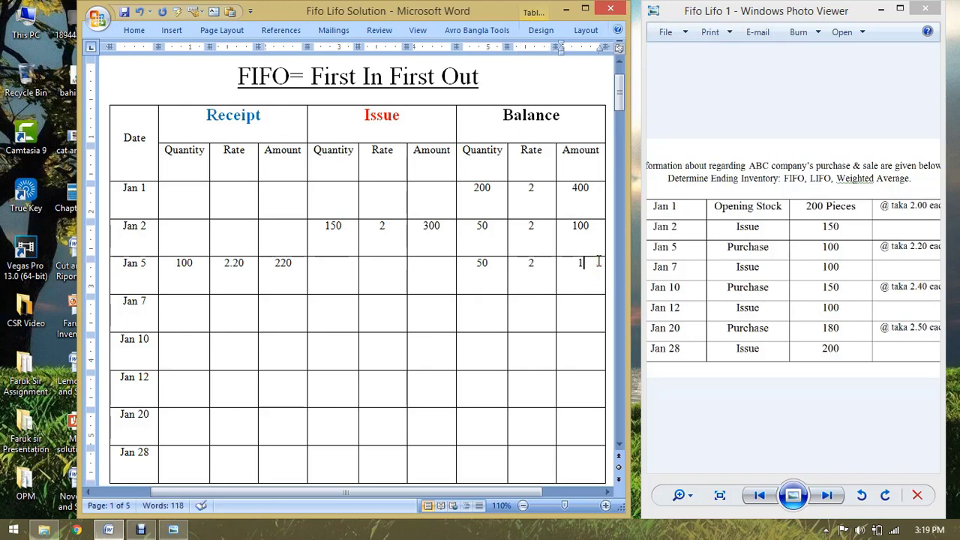
pyautogui.write('00')
pyautogui.press('BackSpace')
pyautogui.press('BackSpace')
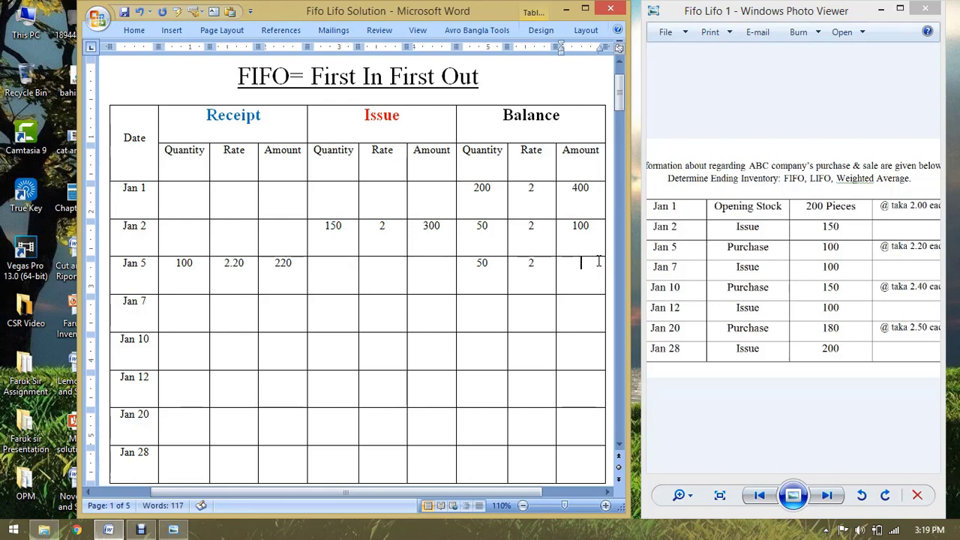
# Add a second line to the Jan 5 balance with quantity 100 at rate 2.20, and enter 320 as the balance amount
pyautogui.click(493, 263)
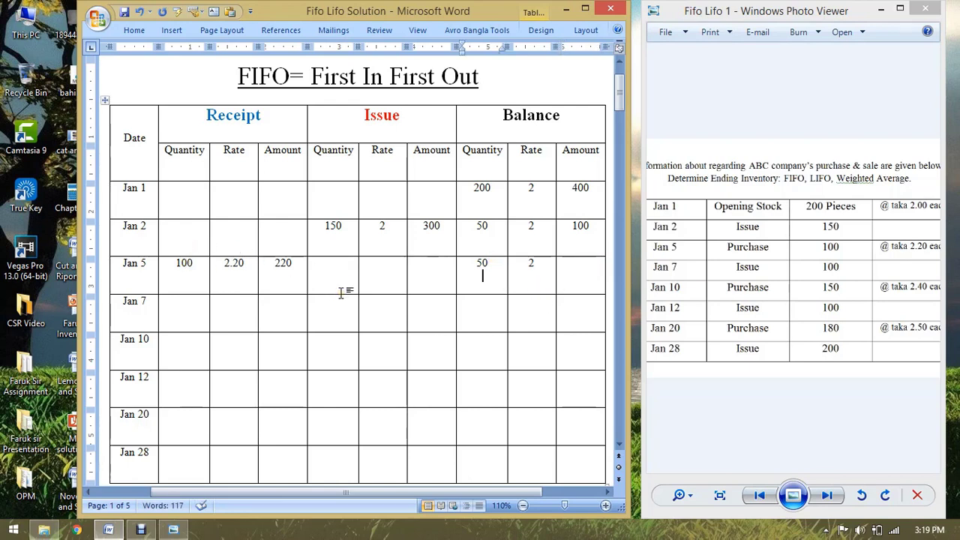
pyautogui.write('100')
pyautogui.click(544, 264)
pyautogui.press('Return')
pyautogui.write('2.20')
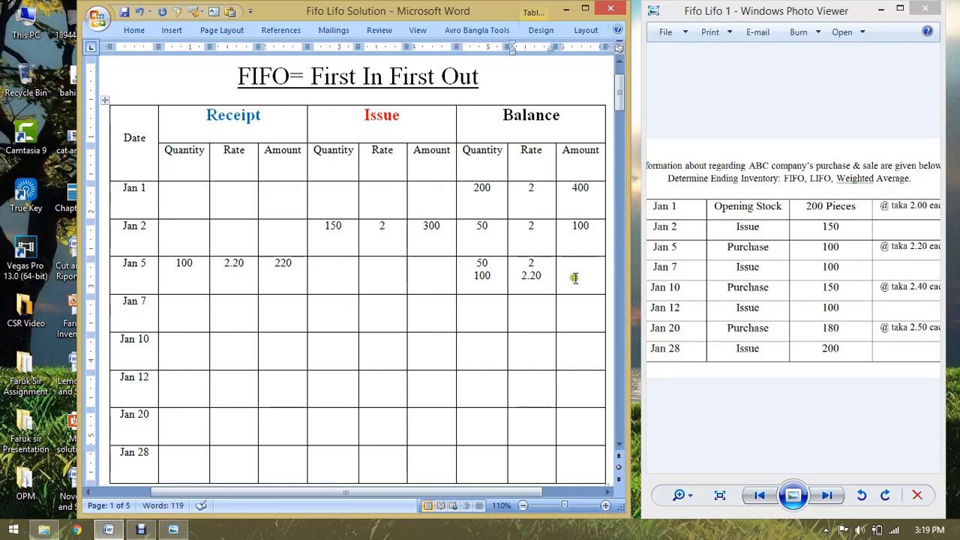
pyautogui.click(577, 269)
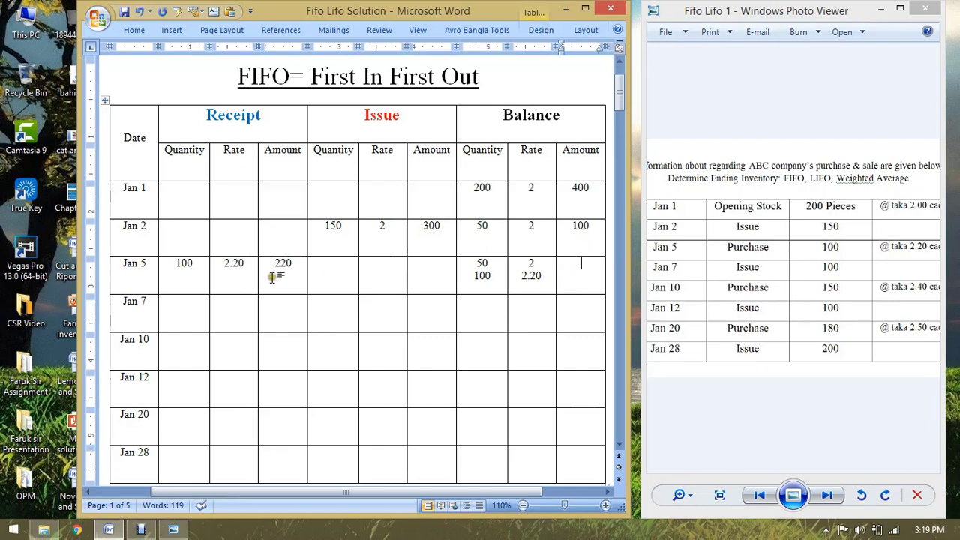
pyautogui.write('320')
pyautogui.click(178, 318)
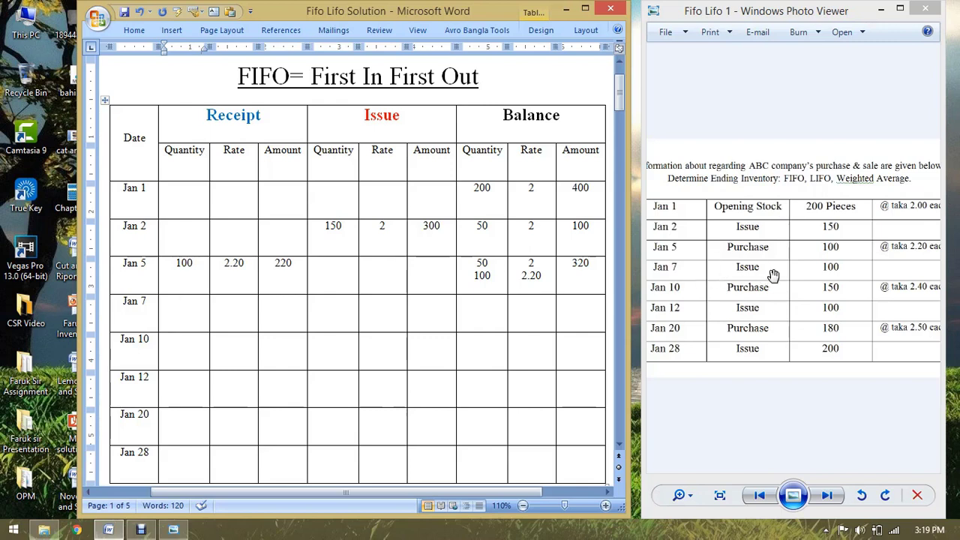
# Enter the first line of the Jan 7 issue as quantity 50 at rate 2
pyautogui.click(326, 307)
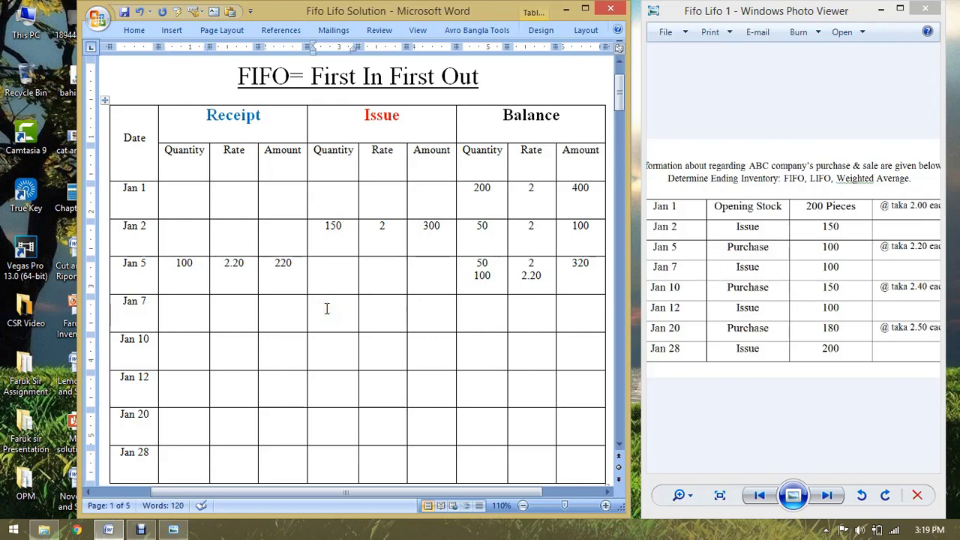
pyautogui.click(328, 306)
pyautogui.click(356, 301)
pyautogui.write('50')
pyautogui.click(391, 310)
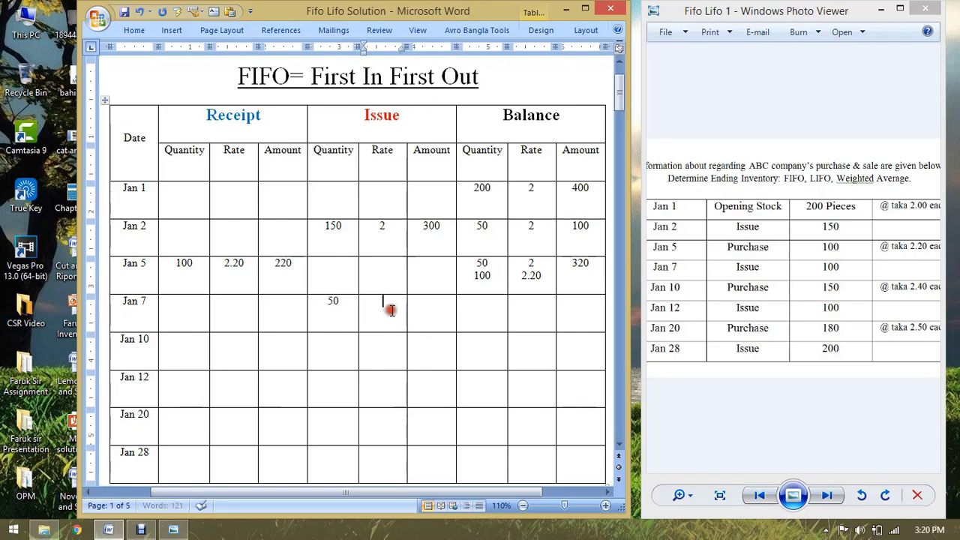
pyautogui.write('2')
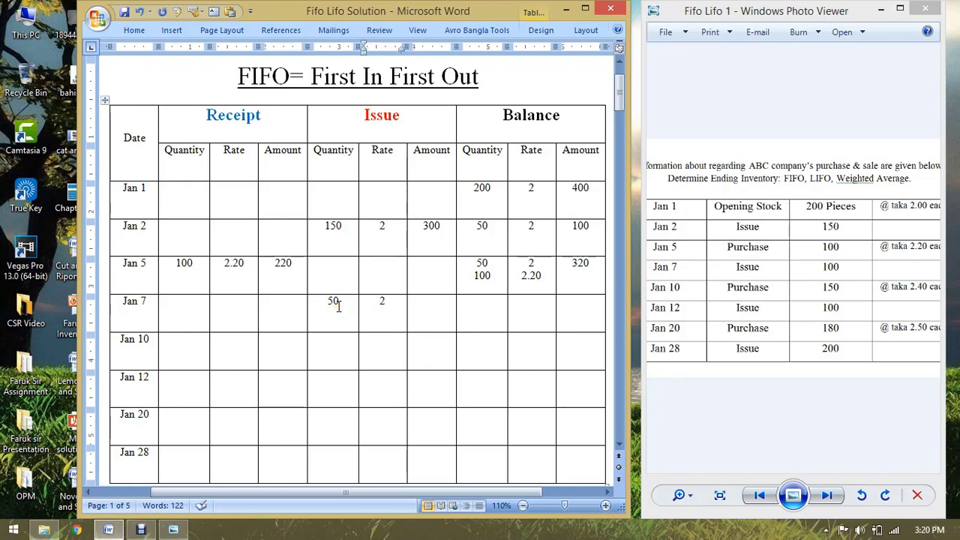
# Add a second line to the Jan 7 issue with quantity 50 at rate 2.20, and enter 210 as the issue amount
pyautogui.click(344, 301)
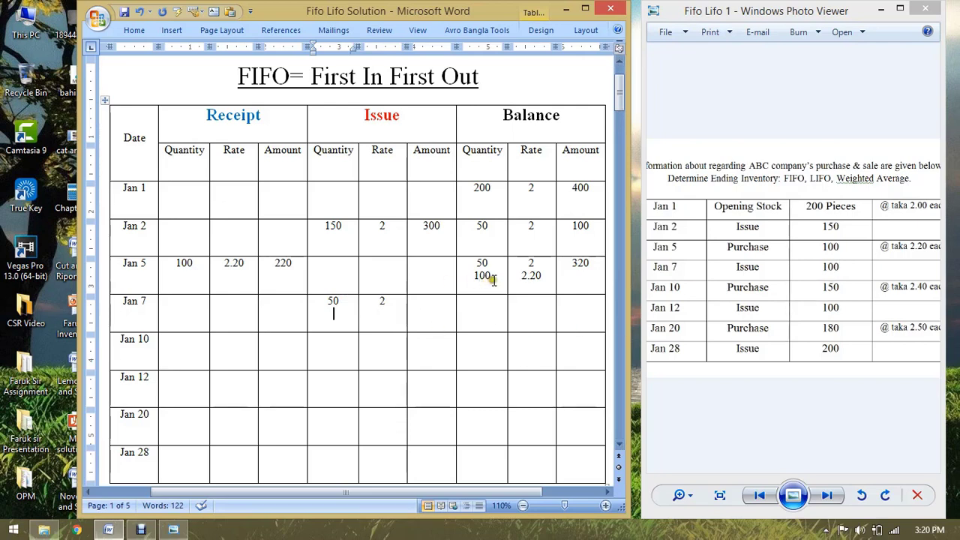
pyautogui.press('Return')
pyautogui.moveTo(546, 279); pyautogui.dragTo(483, 286)
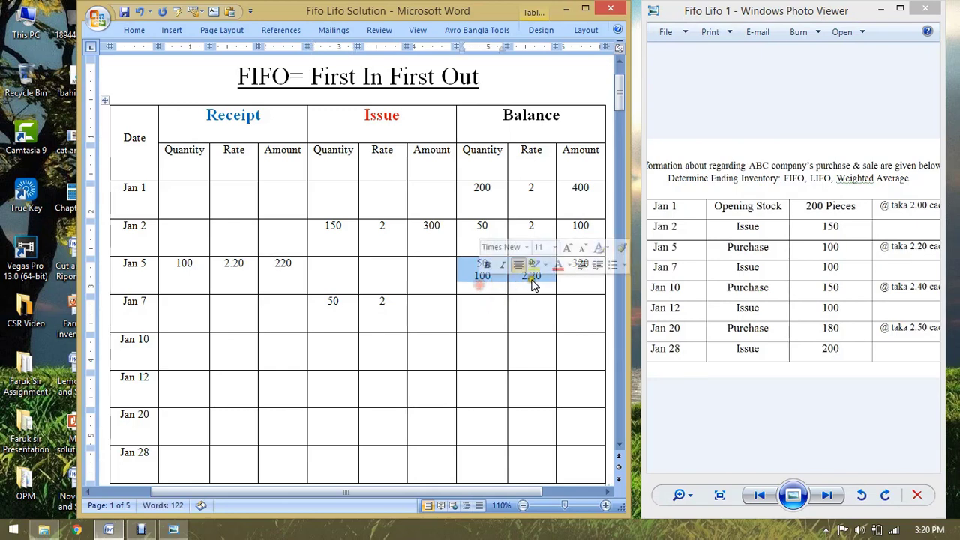
pyautogui.click(532, 283)
pyautogui.click(522, 285)
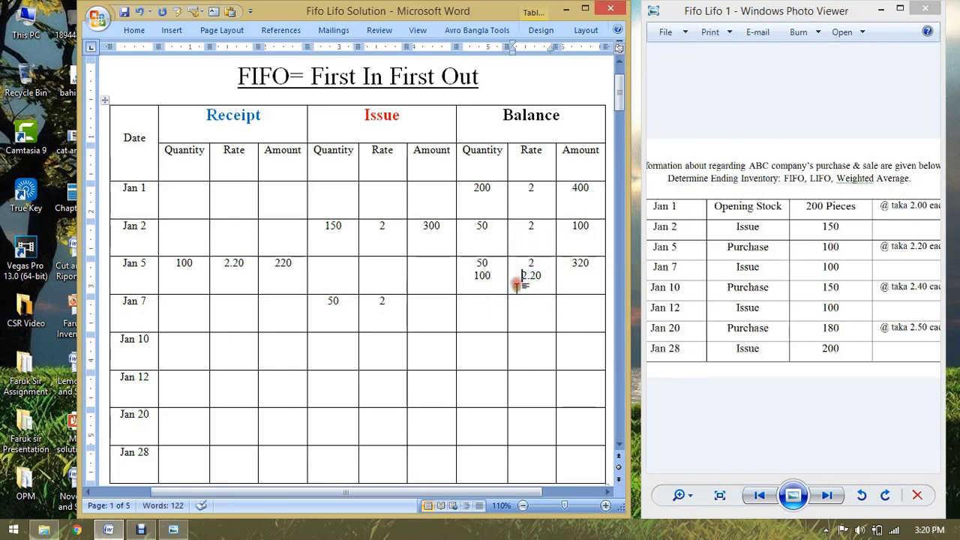
pyautogui.click(336, 315)
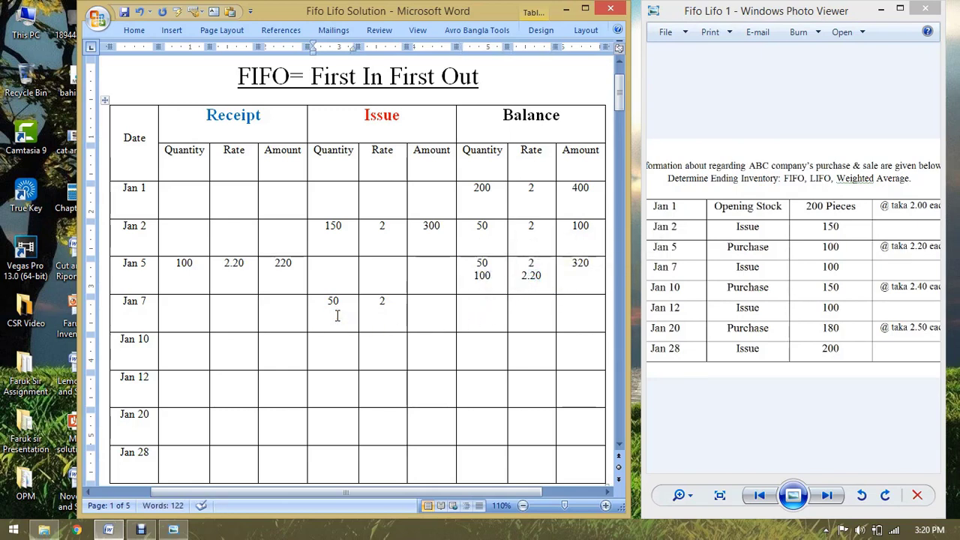
pyautogui.write('50')
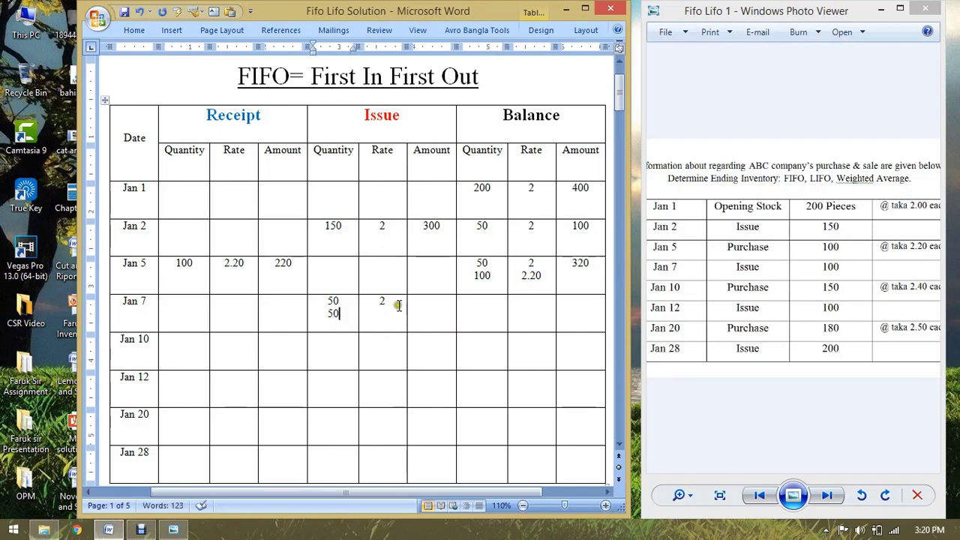
pyautogui.click(386, 312)
pyautogui.press('Return')
pyautogui.write('2')
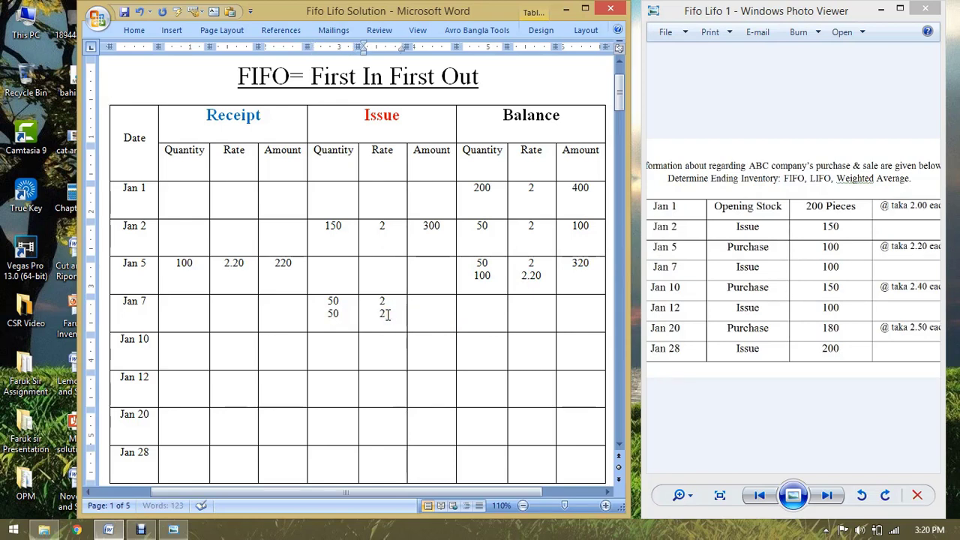
pyautogui.write('.20')
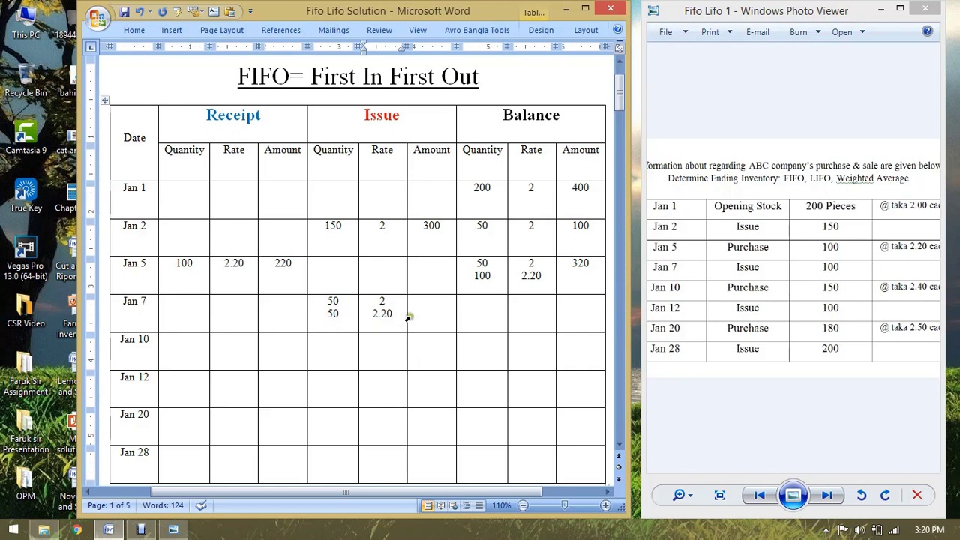
pyautogui.click(436, 310)
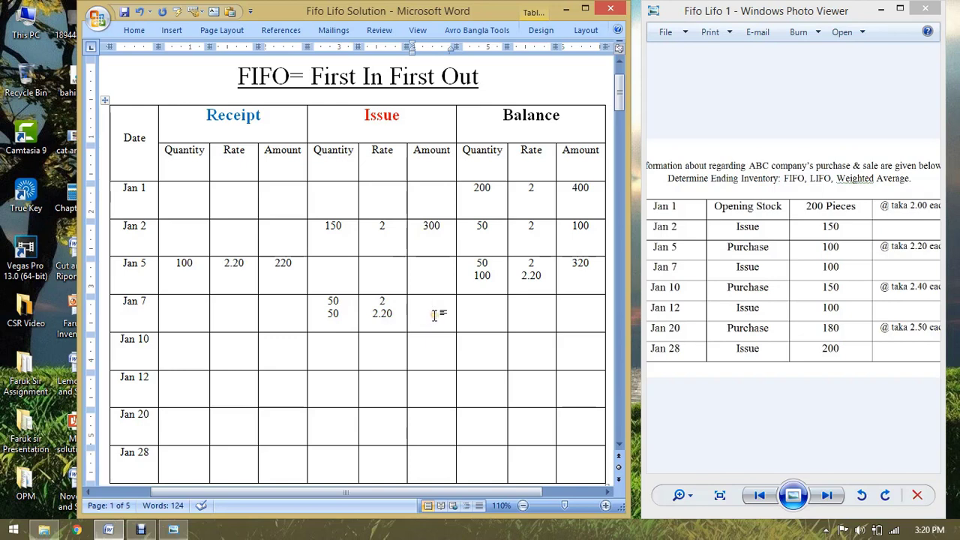
pyautogui.write('210')
# Enter the Jan 7 balance as quantity 50, rate 2.20, amount 110
pyautogui.click(486, 318)
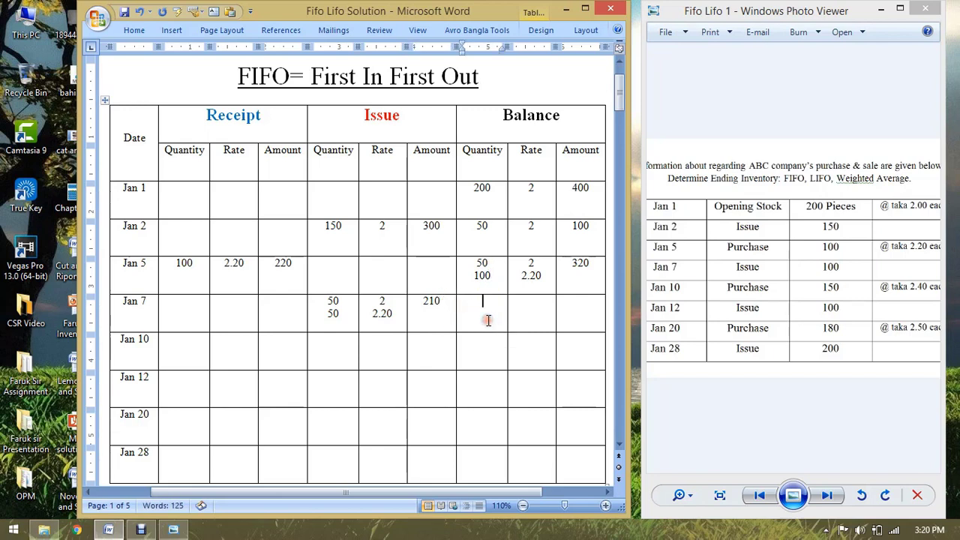
pyautogui.write('20')
pyautogui.click(528, 315)
pyautogui.write('2')
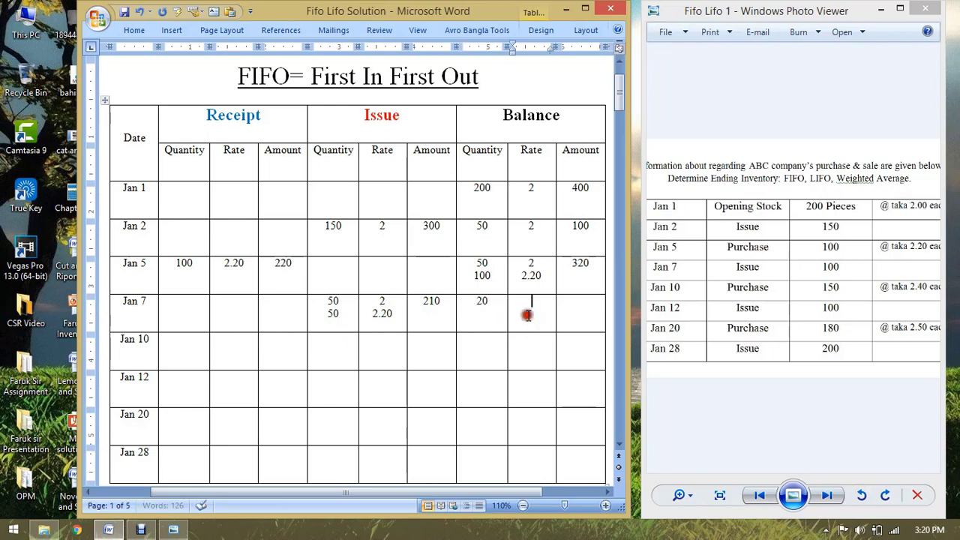
pyautogui.write('.20')
pyautogui.click(593, 305)
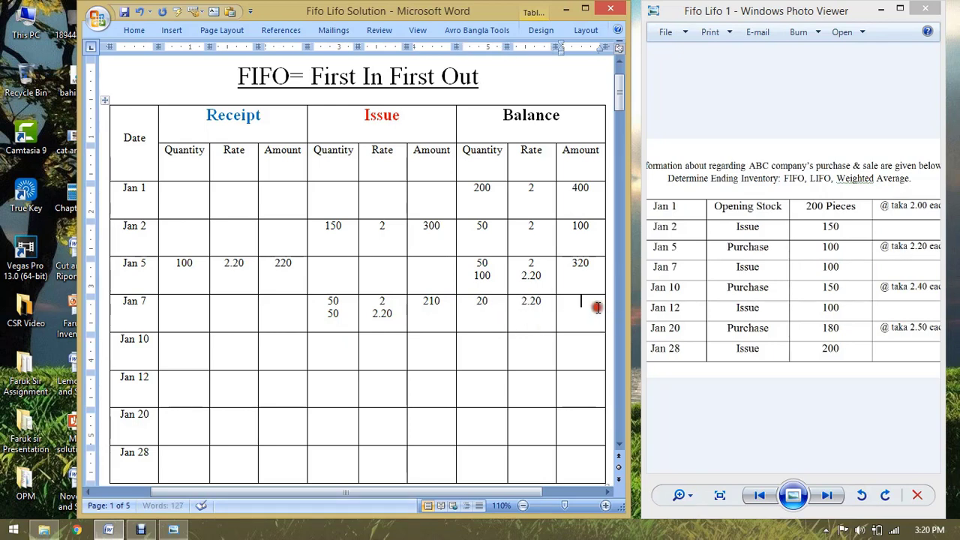
pyautogui.click(500, 300)
pyautogui.press('BackSpace')
pyautogui.press('BackSpace')
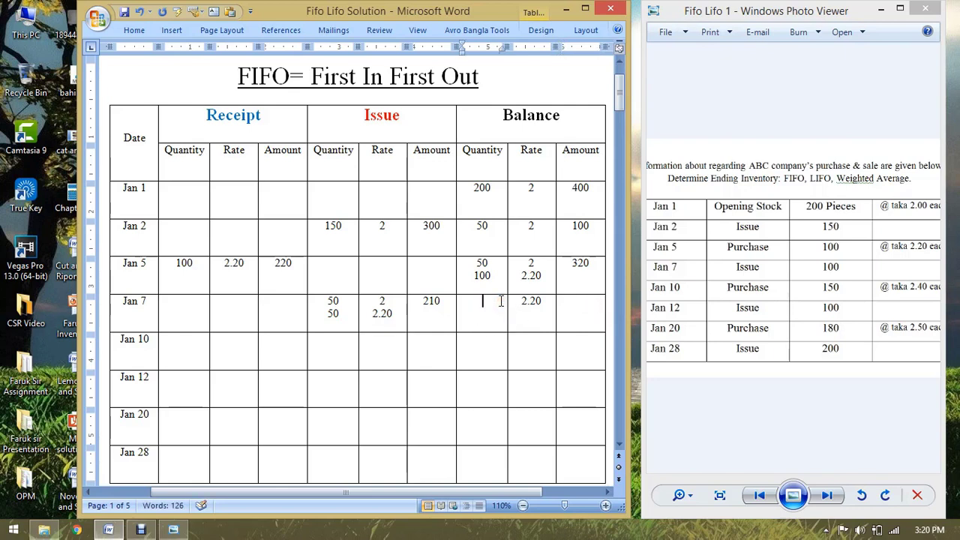
pyautogui.write('50')
pyautogui.click(575, 304)
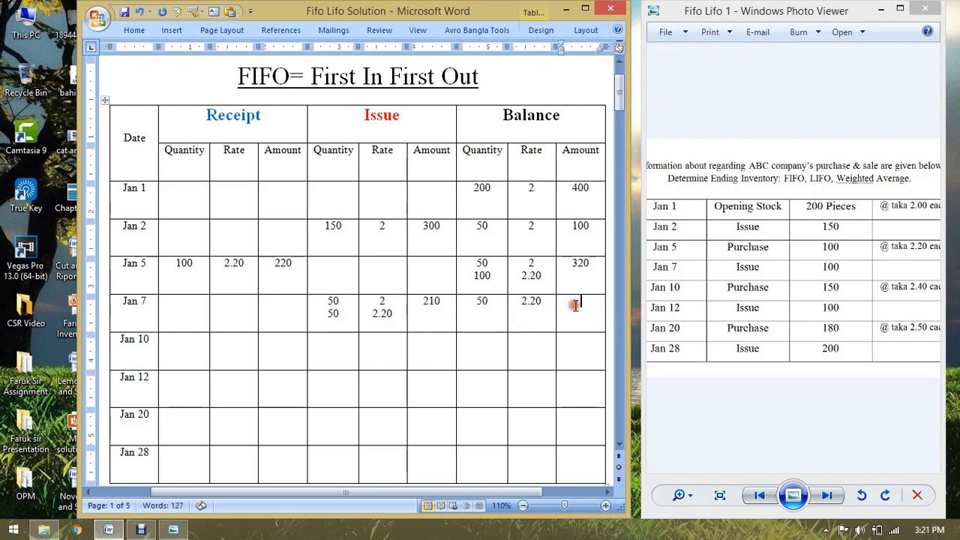
pyautogui.write('110')
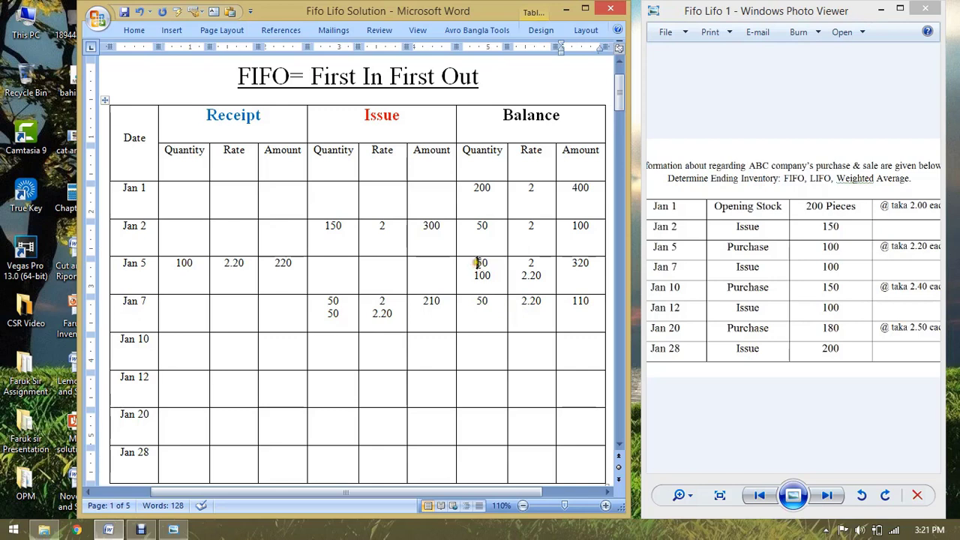
pyautogui.moveTo(477, 263)
pyautogui.mouseDown()
pyautogui.moveTo(495, 276)
pyautogui.moveTo(510, 257)
pyautogui.moveTo(489, 262)
pyautogui.moveTo(492, 270)
pyautogui.mouseUp()
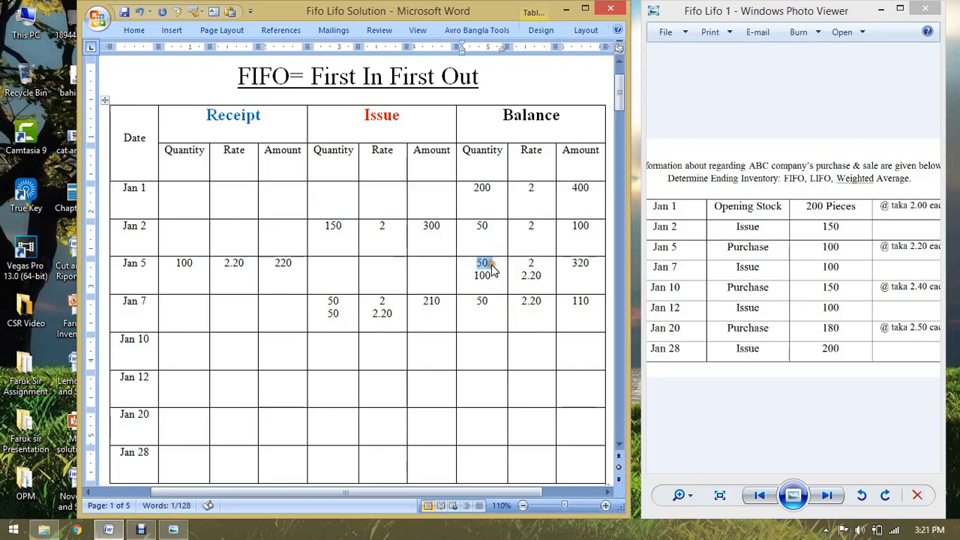
pyautogui.click(488, 264)
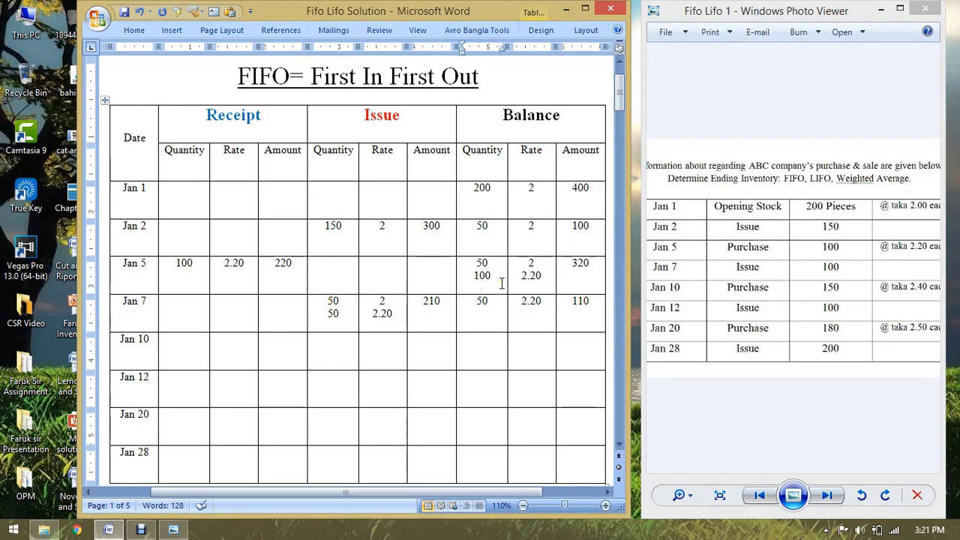
pyautogui.click(342, 316)
pyautogui.click(585, 303)
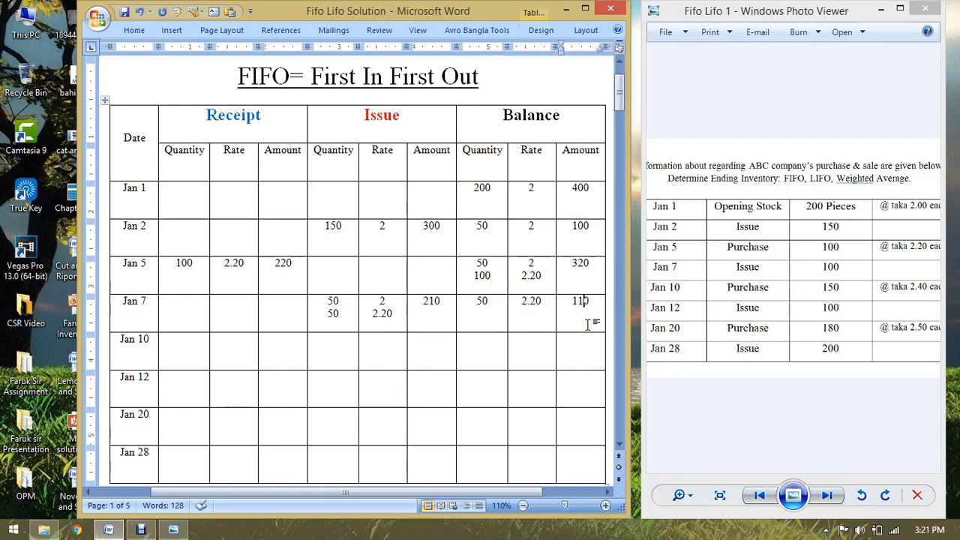
# Enter the Jan 10 receipt as quantity 150, rate 2.40, amount 360
pyautogui.click(181, 350)
pyautogui.write('150')
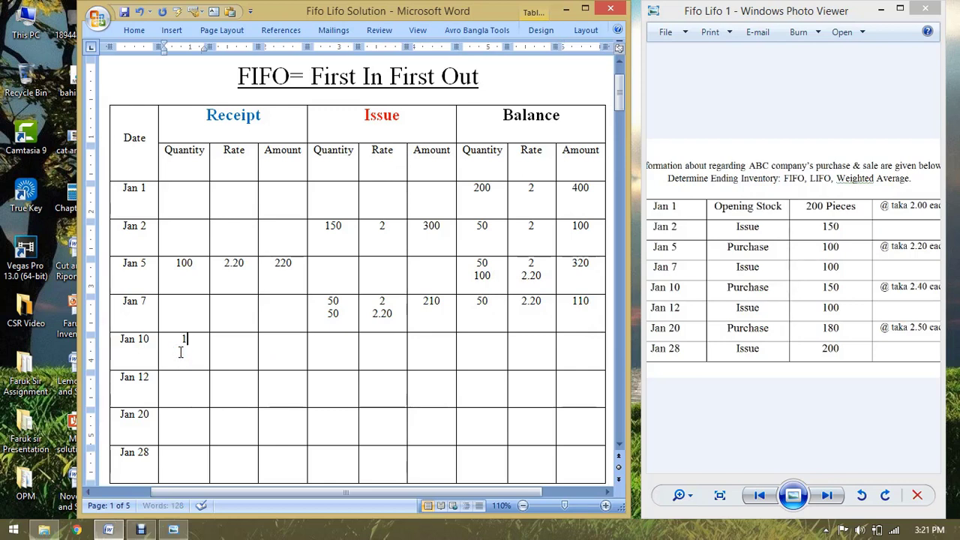
pyautogui.click(232, 354)
pyautogui.write('2')
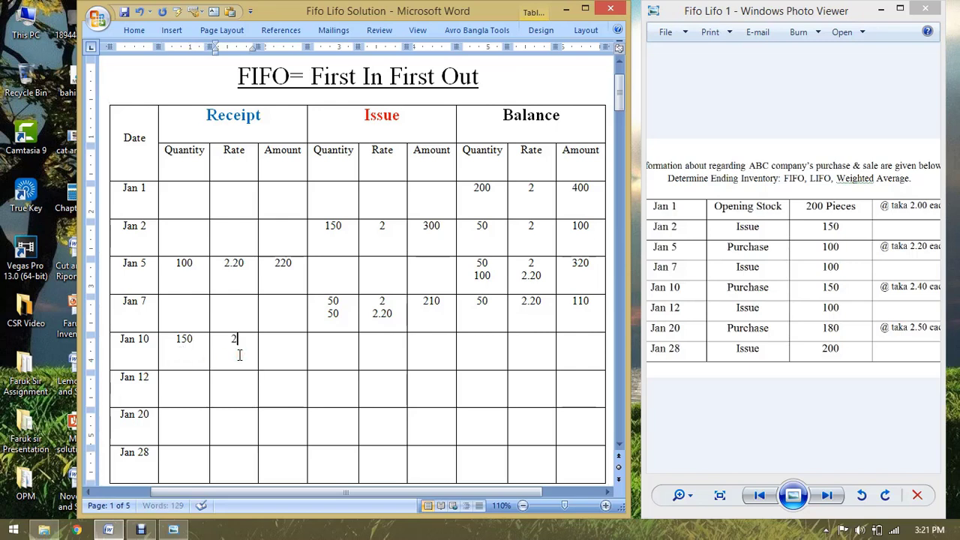
pyautogui.write('.40')
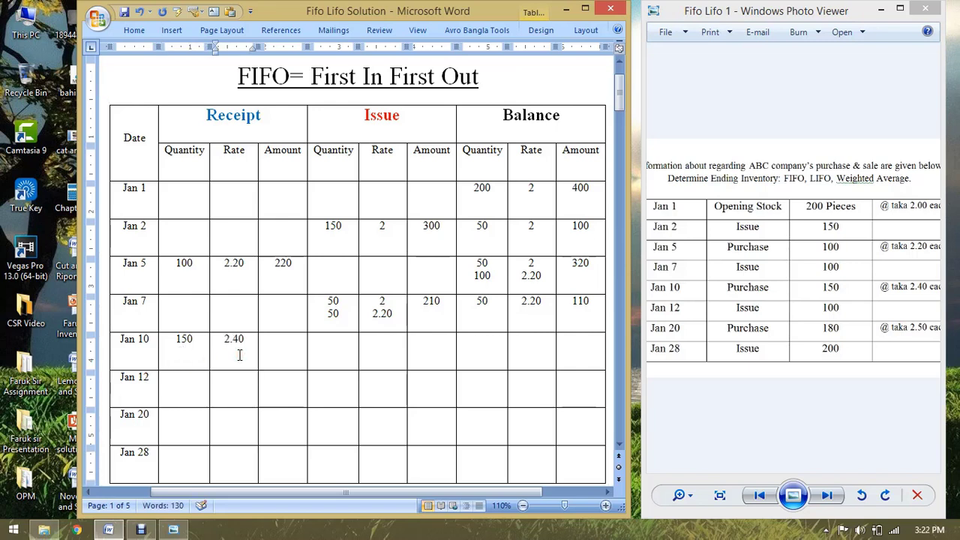
pyautogui.click(291, 347)
pyautogui.write('360')
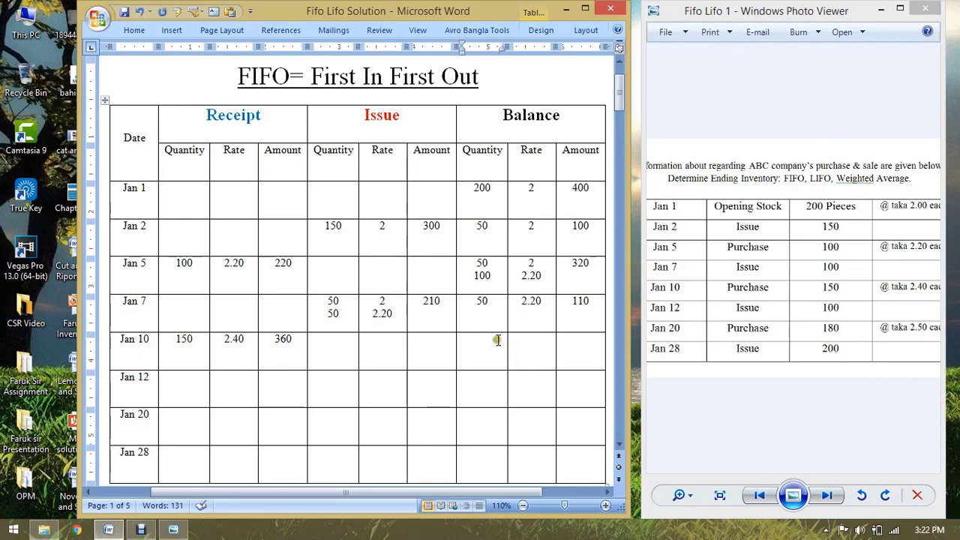
# Enter the first line of the Jan 10 balance as quantity 50 at rate 2.20
pyautogui.write('50')
pyautogui.click(544, 354)
pyautogui.write('2.')
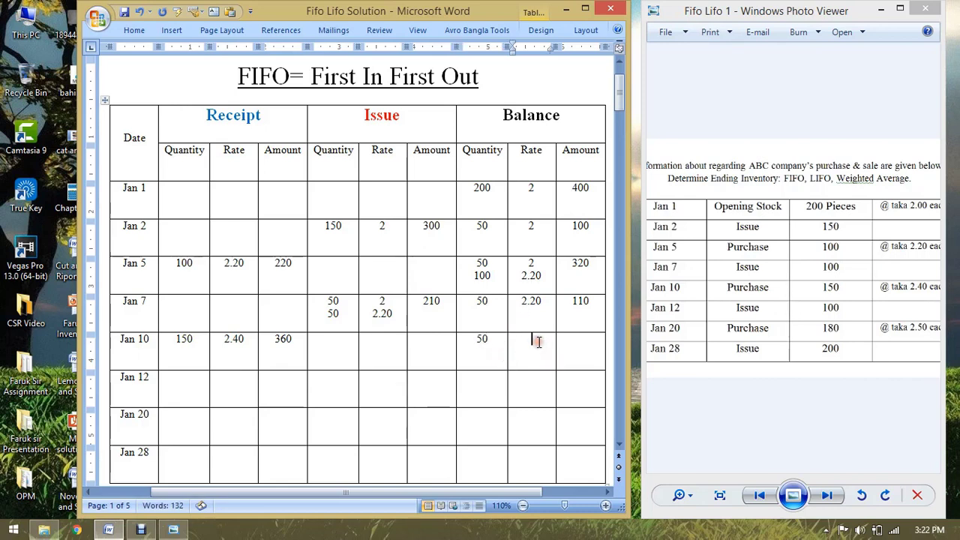
pyautogui.write('20')
# Add a second line to the Jan 10 balance with quantity 150 at rate 2.40, and enter 470 as the balance amount
pyautogui.click(494, 339)
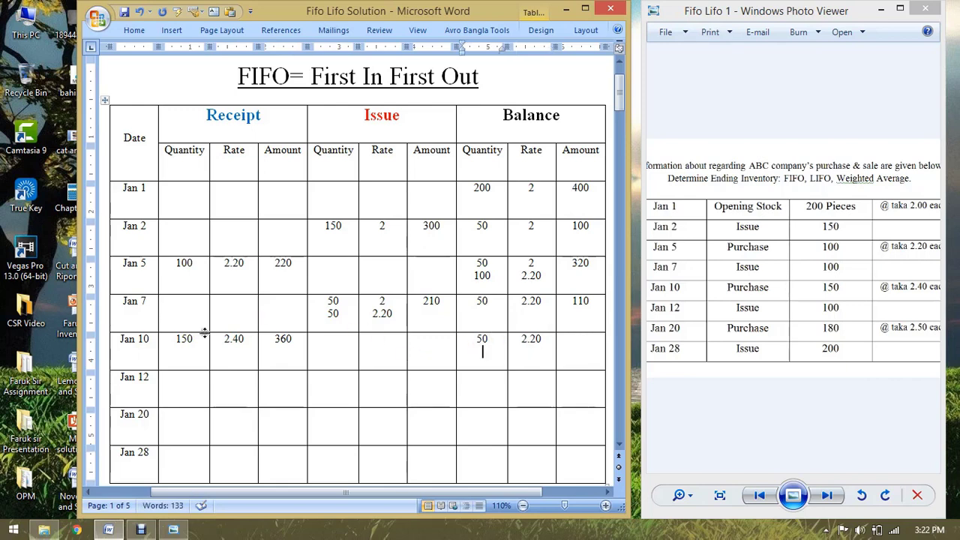
pyautogui.write('150')
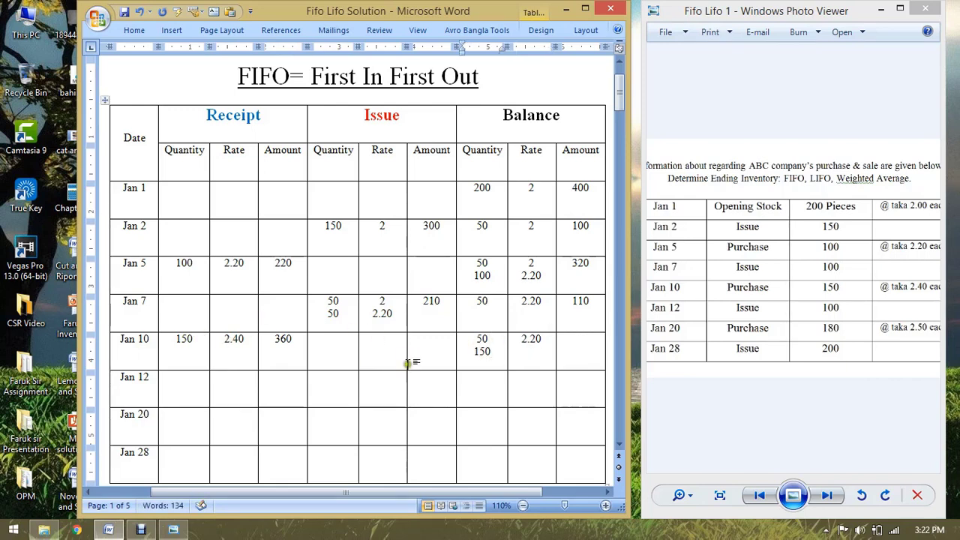
pyautogui.click(548, 343)
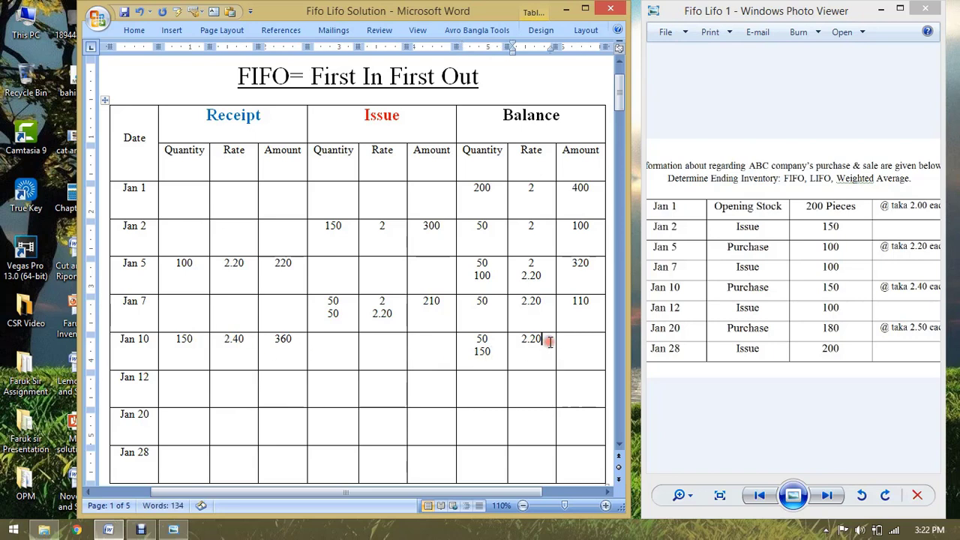
pyautogui.write('2.40')
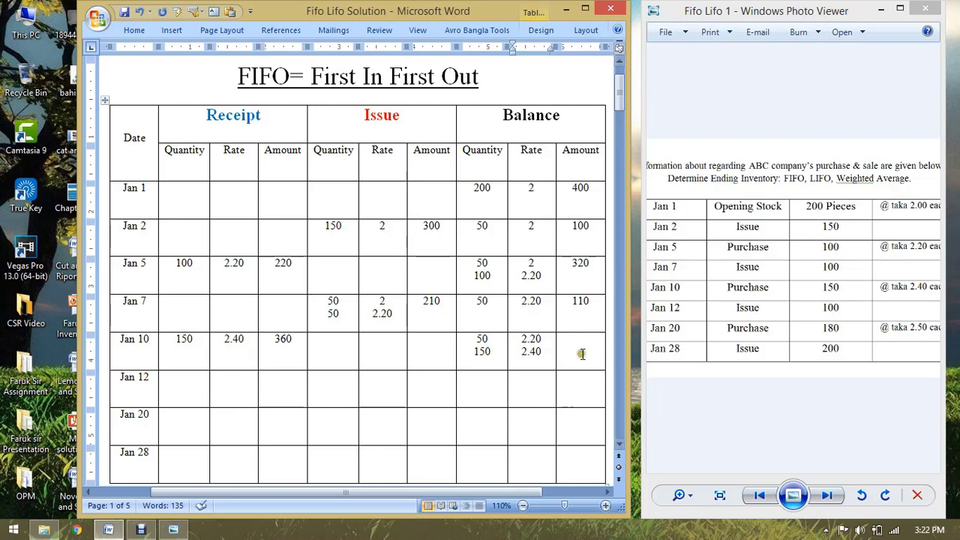
pyautogui.click(579, 348)
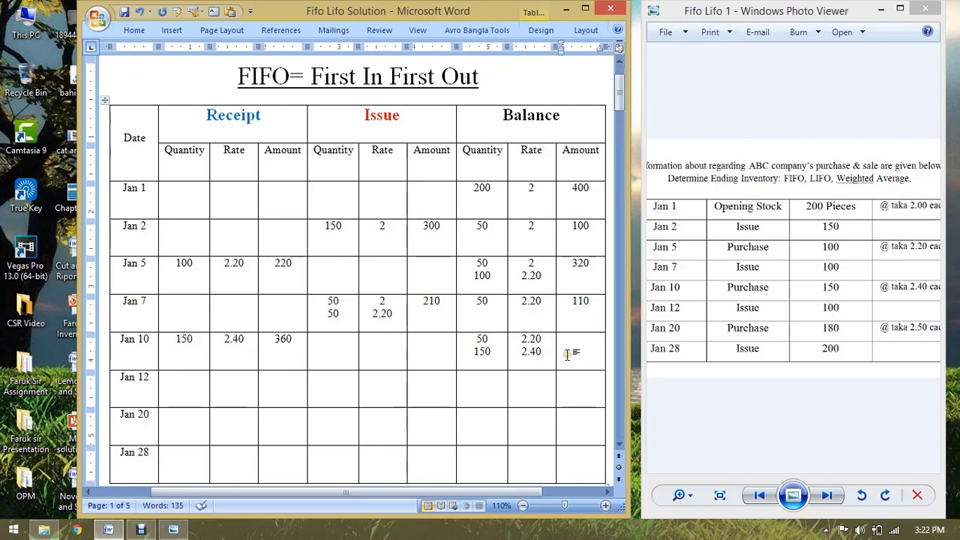
pyautogui.write('470')
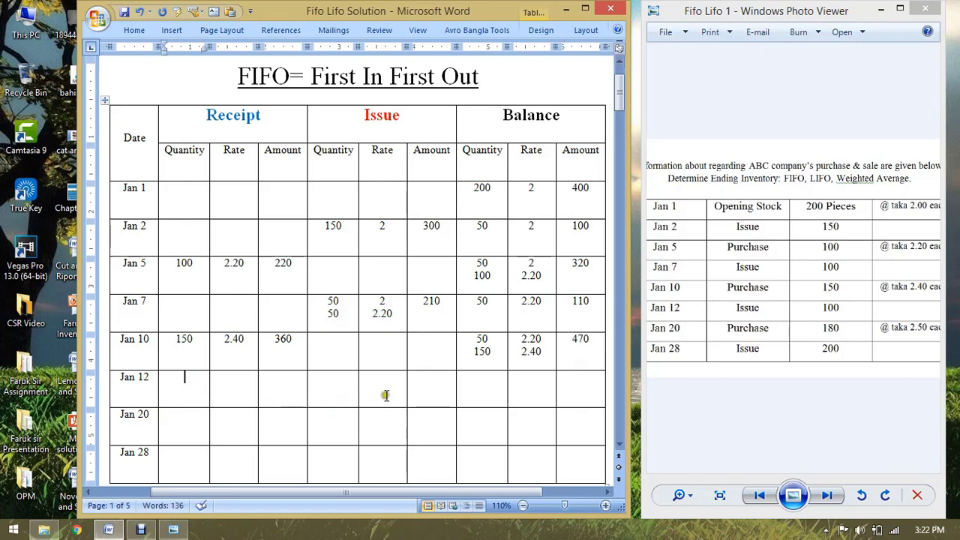
# Enter the first line of the Jan 12 issue as quantity 50 at rate 2.20
pyautogui.click(335, 386)
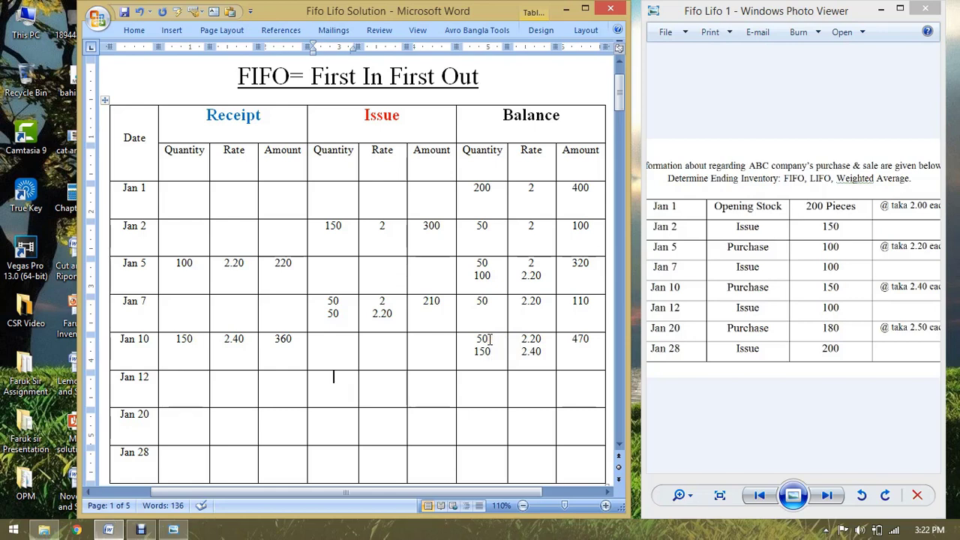
pyautogui.write('50')
pyautogui.scroll(2, 495, 347)
pyautogui.scroll(-2, 421, 415)
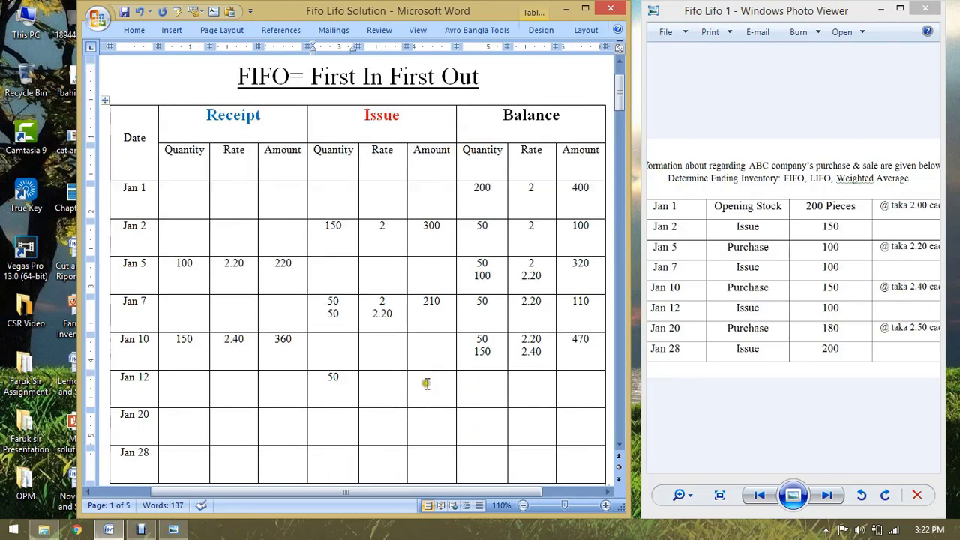
pyautogui.click(372, 384)
pyautogui.write('2.20')
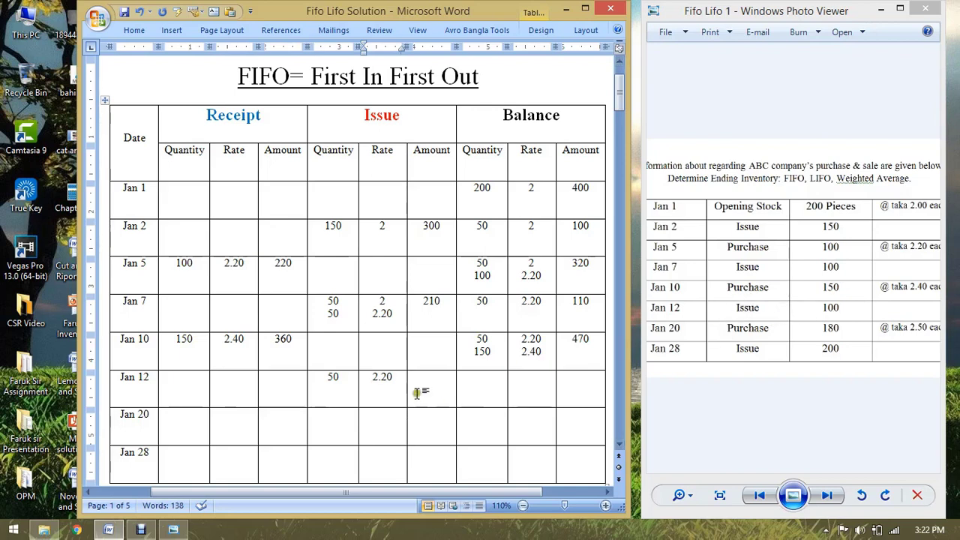
# Add a second line to the Jan 12 issue with quantity 50 at rate 2.40, and enter 230 as the issue amount
pyautogui.click(346, 382)
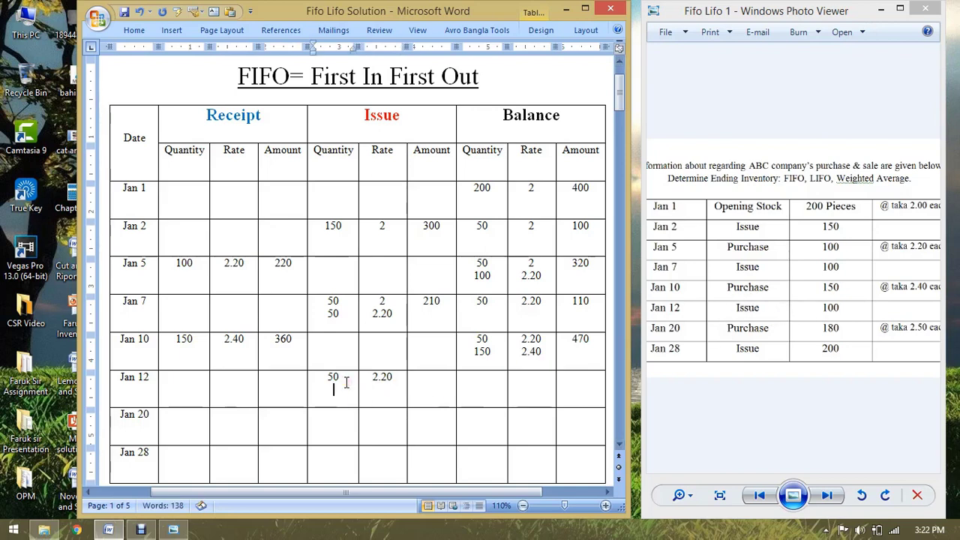
pyautogui.write('50')
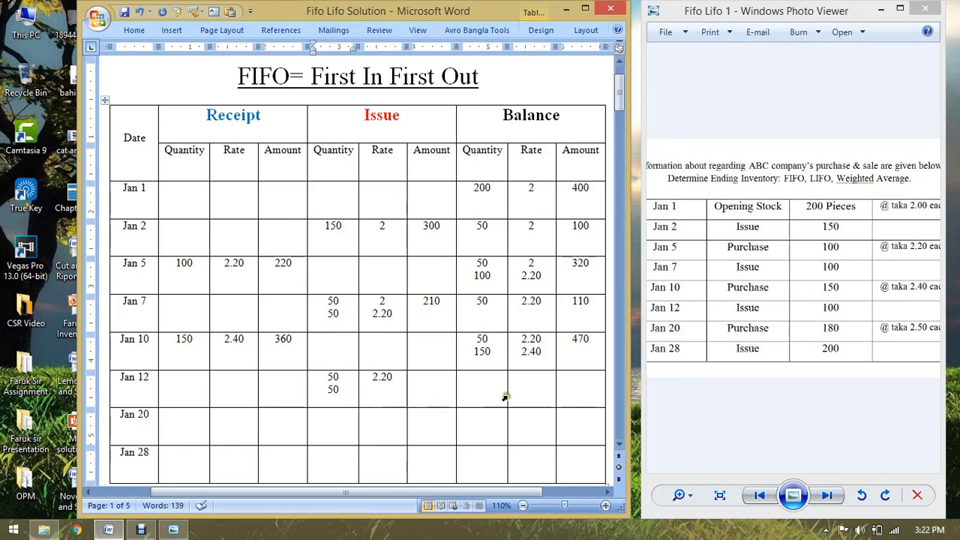
pyautogui.click(376, 398)
pyautogui.click(395, 381)
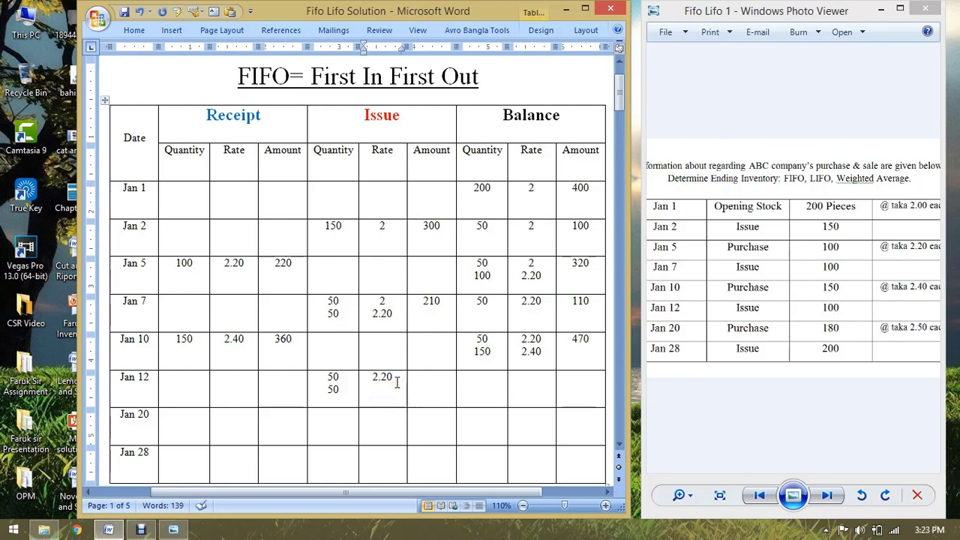
pyautogui.press('Return')
pyautogui.write('2.40')
pyautogui.click(394, 394)
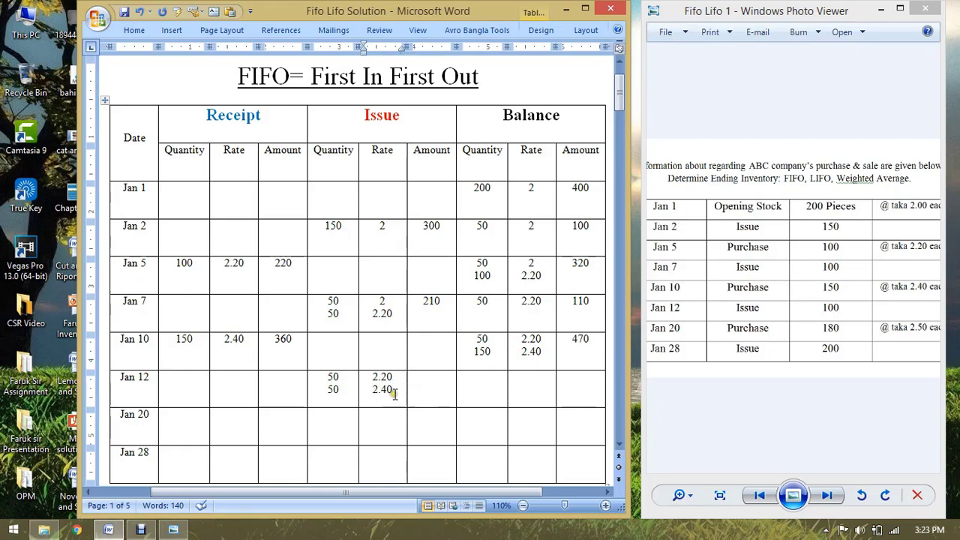
pyautogui.click(439, 392)
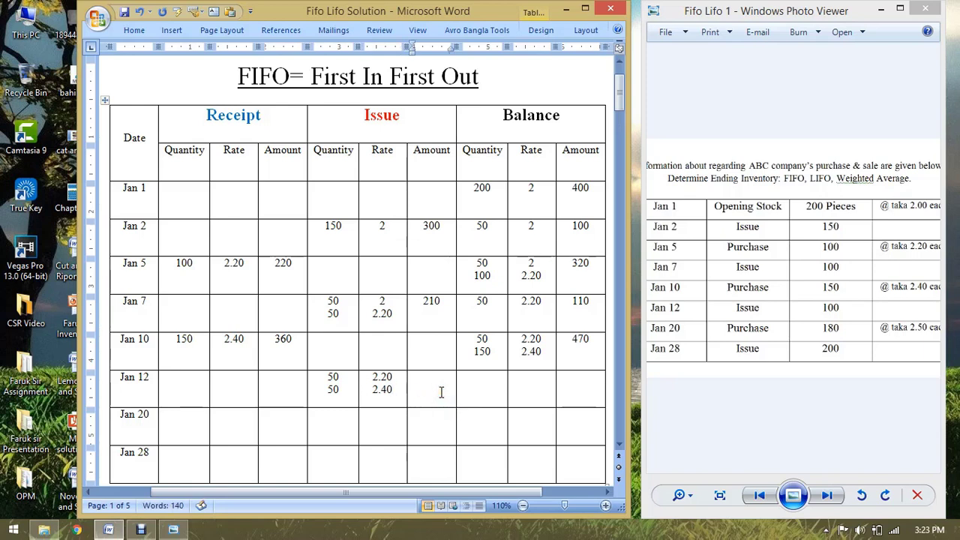
pyautogui.write('230')
# Enter the Jan 12 balance as quantity 100, rate 2.40, amount 240
pyautogui.click(485, 393)
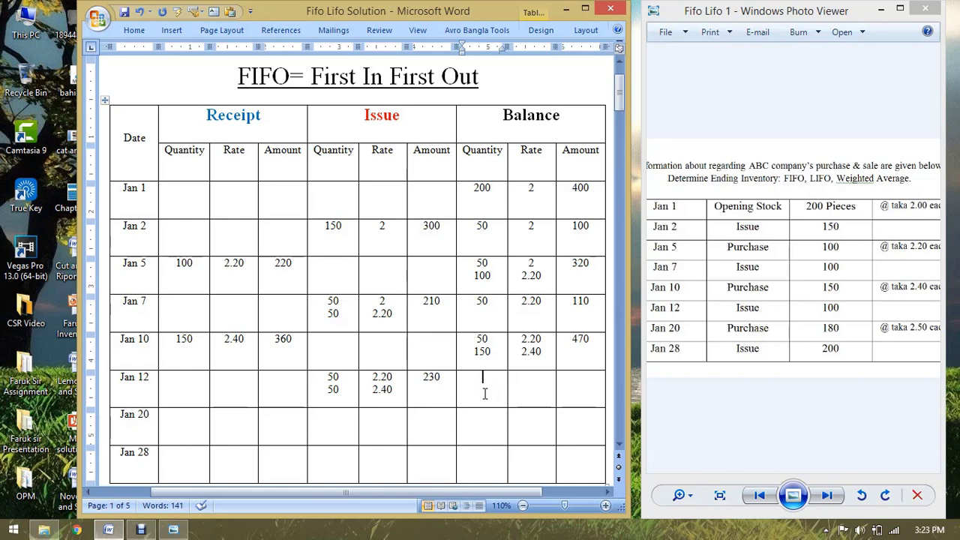
pyautogui.write('100')
pyautogui.click(527, 383)
pyautogui.write('2.40')
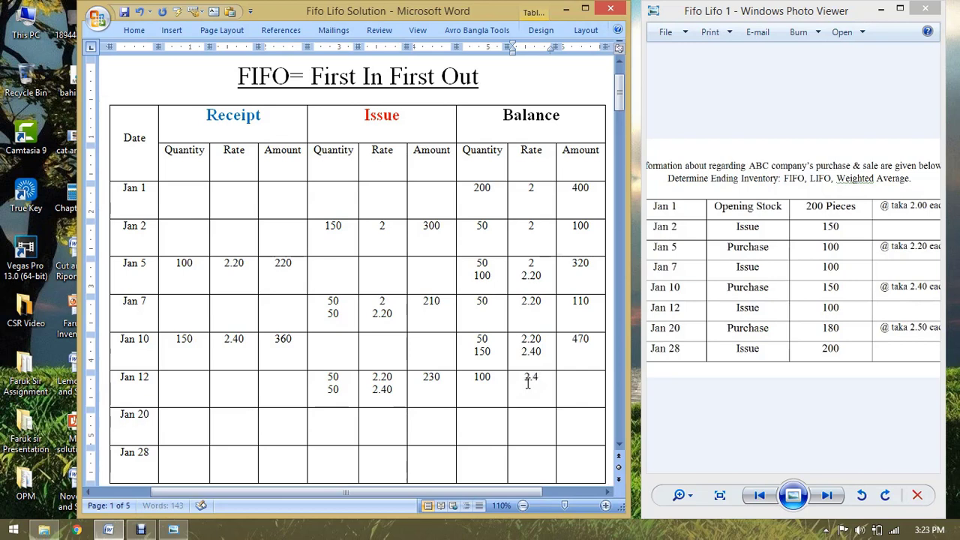
pyautogui.click(594, 380)
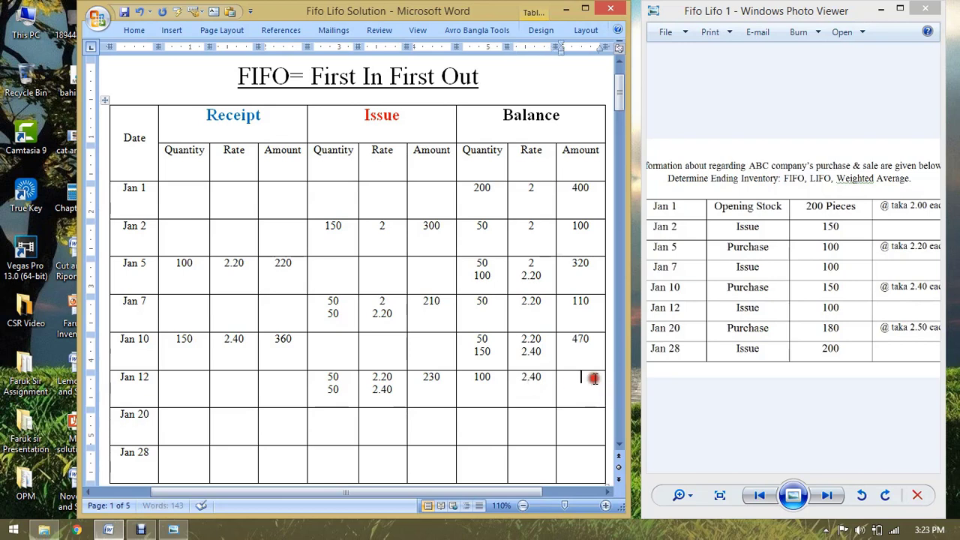
pyautogui.write('240')
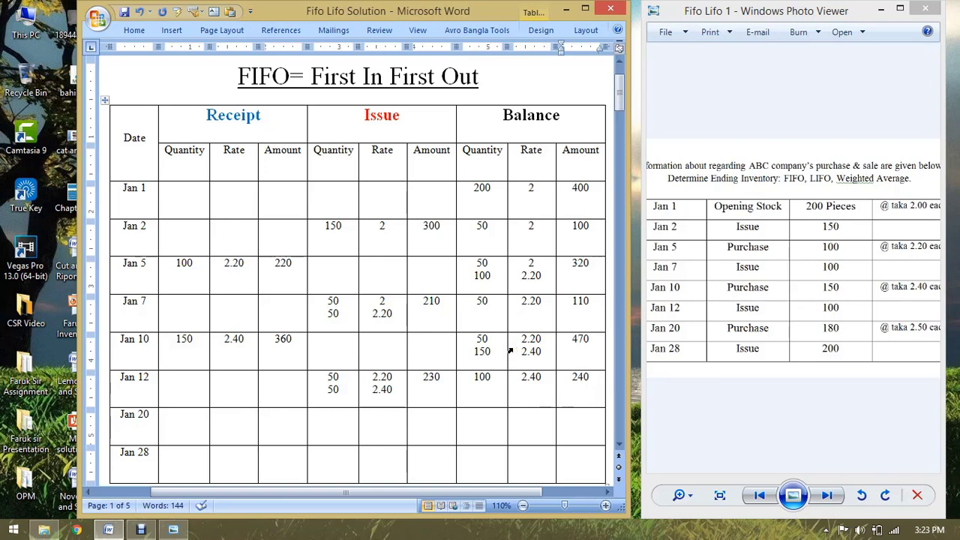
# Check the two Jan 10 balance quantities against the quantities issued on Jan 12
pyautogui.moveTo(487, 352); pyautogui.dragTo(476, 339)
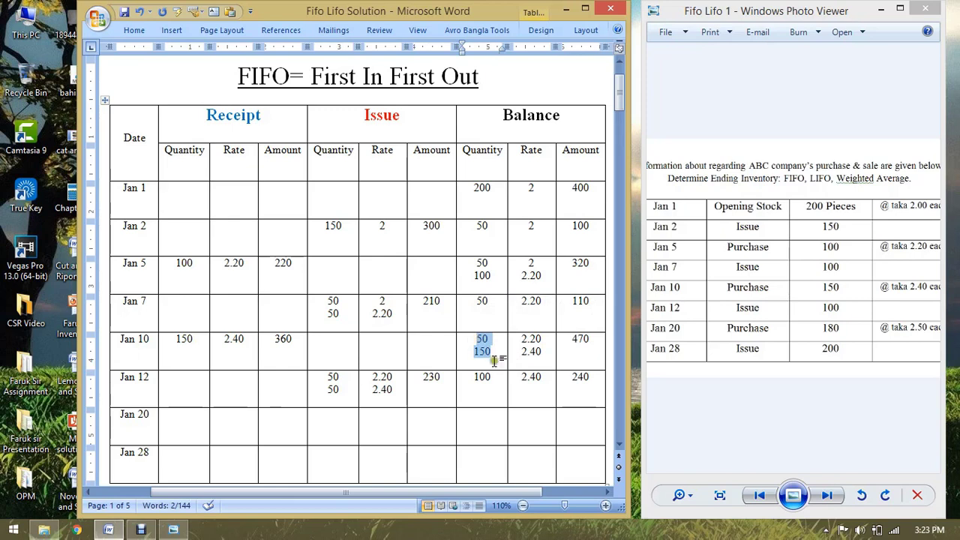
pyautogui.click(493, 353)
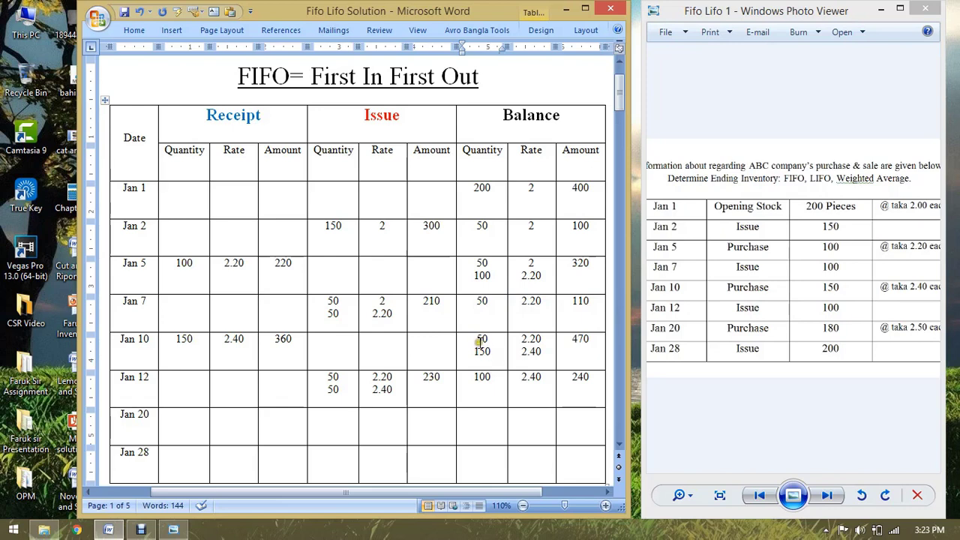
pyautogui.moveTo(479, 340); pyautogui.dragTo(498, 340)
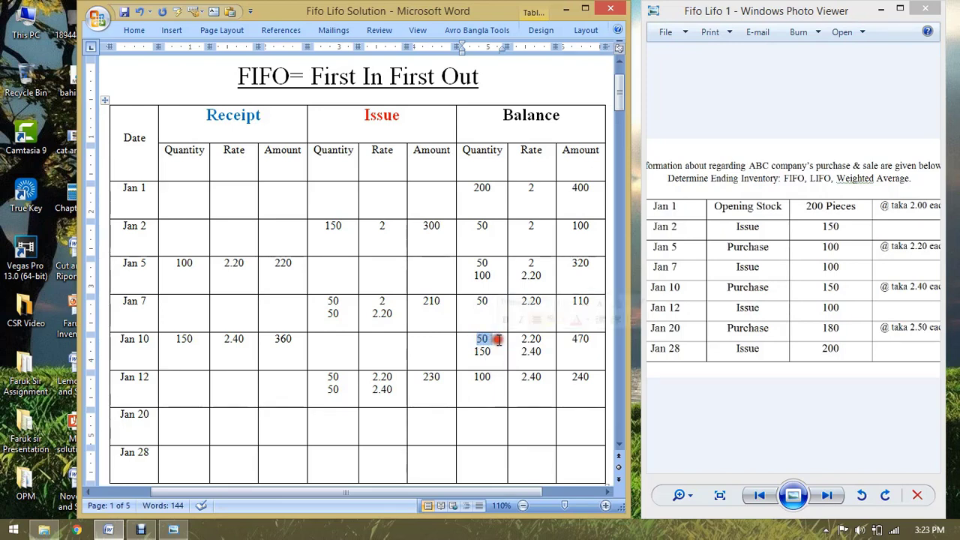
pyautogui.click(489, 341)
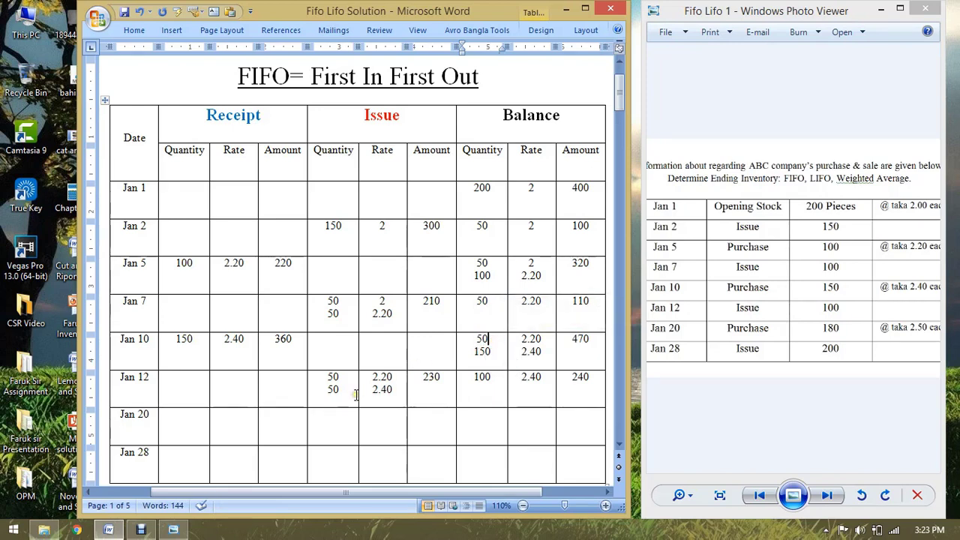
pyautogui.moveTo(489, 352); pyautogui.dragTo(473, 351)
pyautogui.click(331, 389)
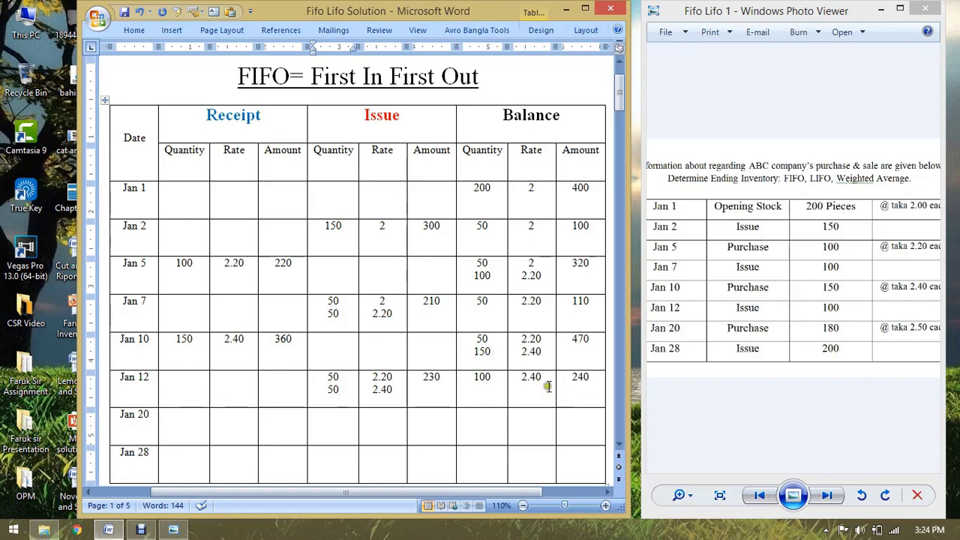
# Enter the Jan 20 receipt as quantity 180, rate 2.50, amount 450
pyautogui.click(171, 428)
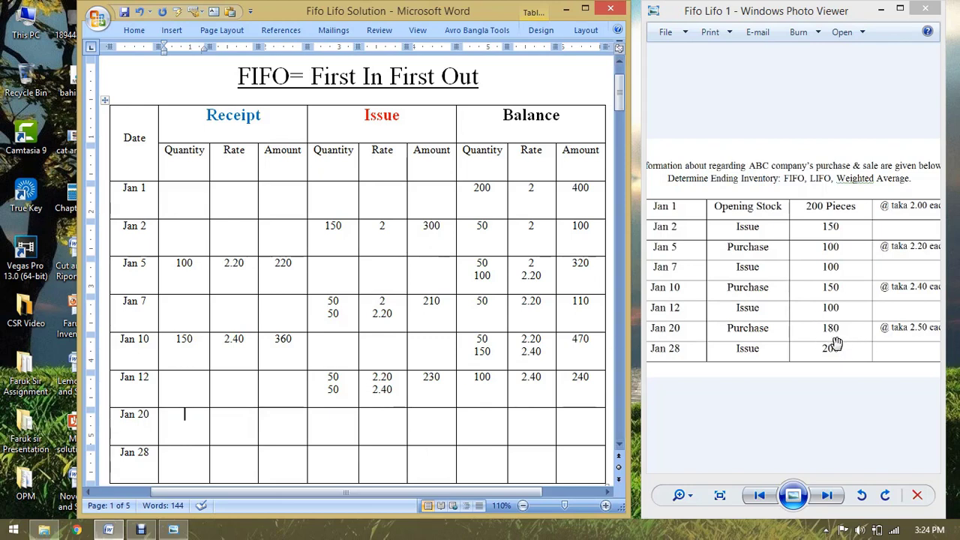
pyautogui.write('180')
pyautogui.click(239, 419)
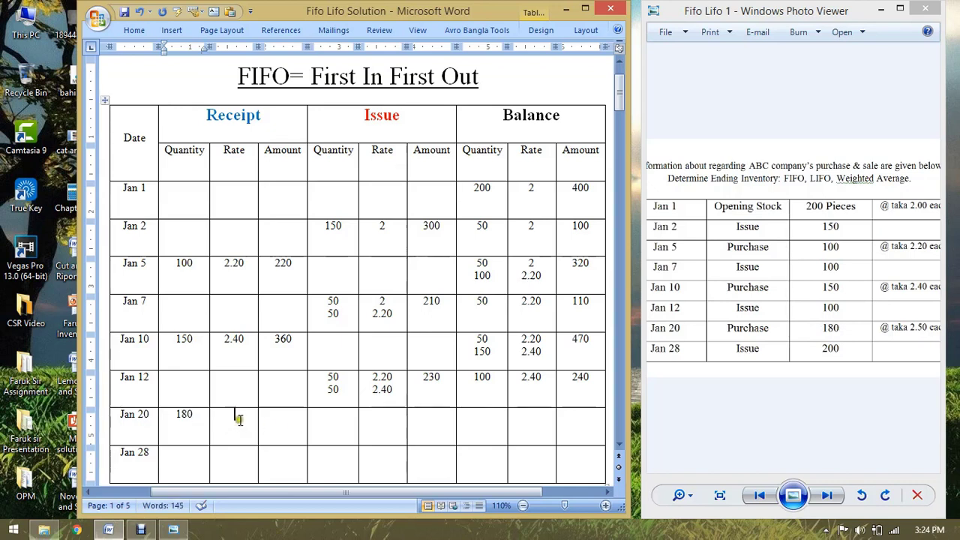
pyautogui.write('2.50')
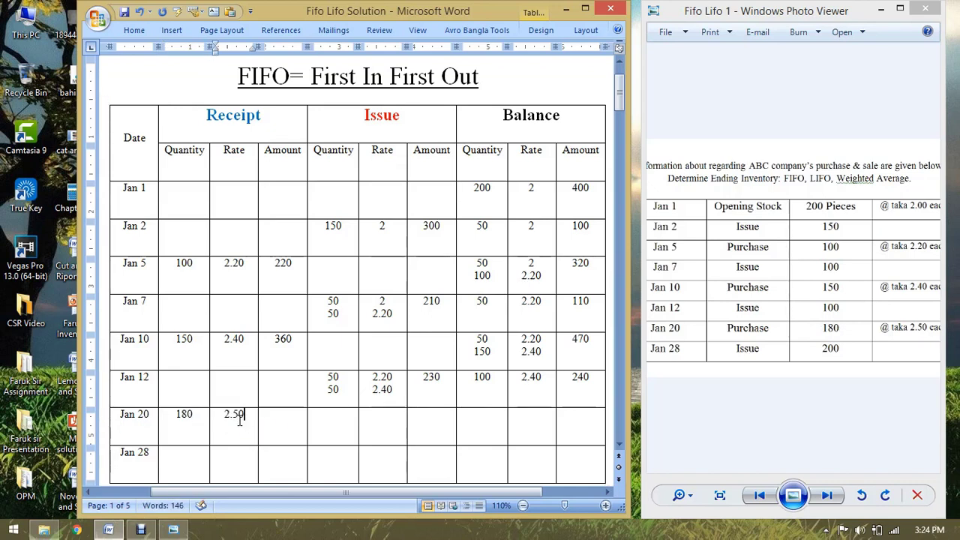
pyautogui.click(285, 422)
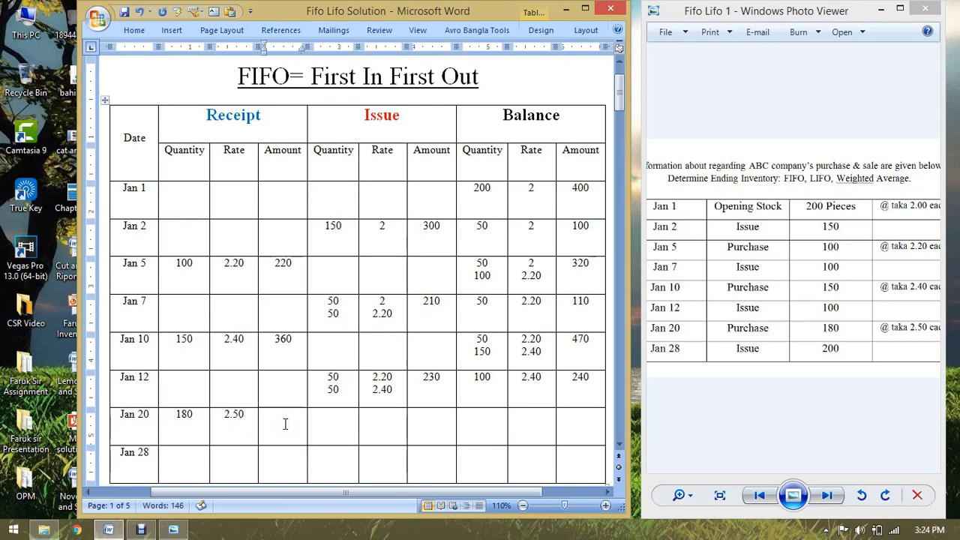
pyautogui.write('450')
# Enter the Jan 20 balance on two lines, 100 at rate 2.40 and 180 at rate 2.50, with amount 690
pyautogui.click(489, 419)
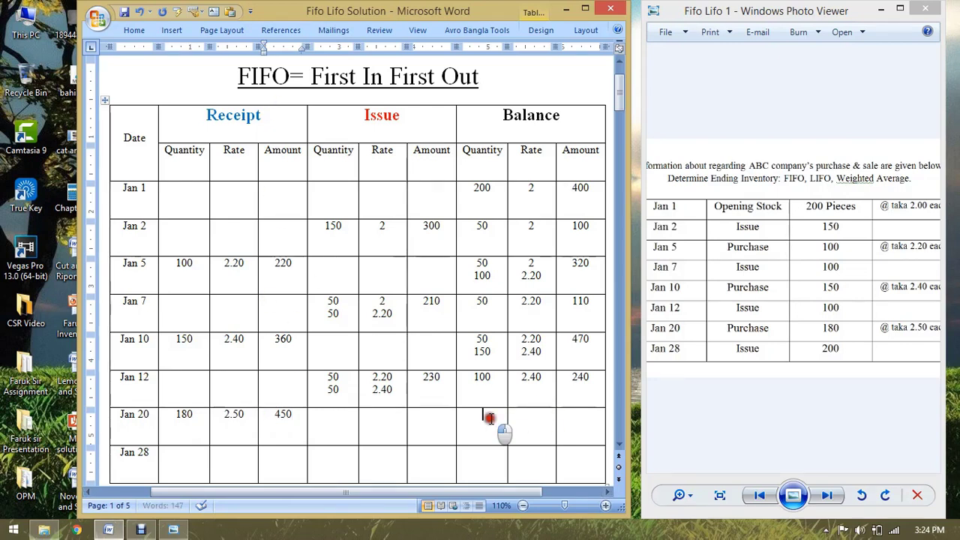
pyautogui.write('100')
pyautogui.press('Return')
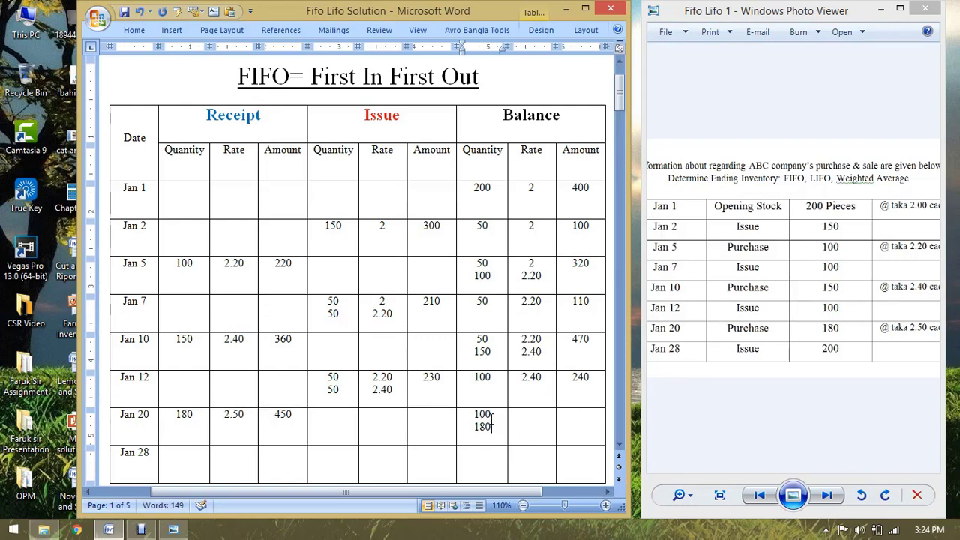
pyautogui.click(527, 418)
pyautogui.write('2.4')
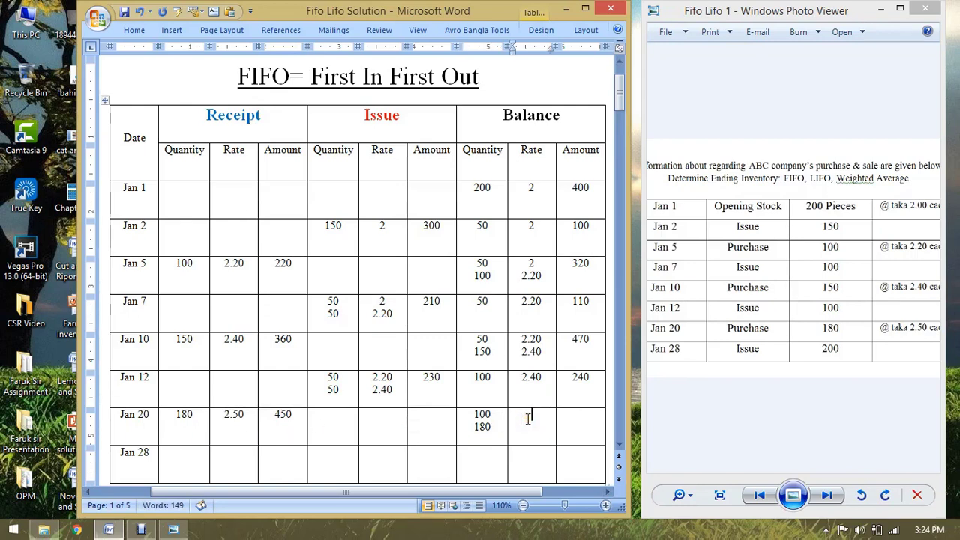
pyautogui.write('0 ')
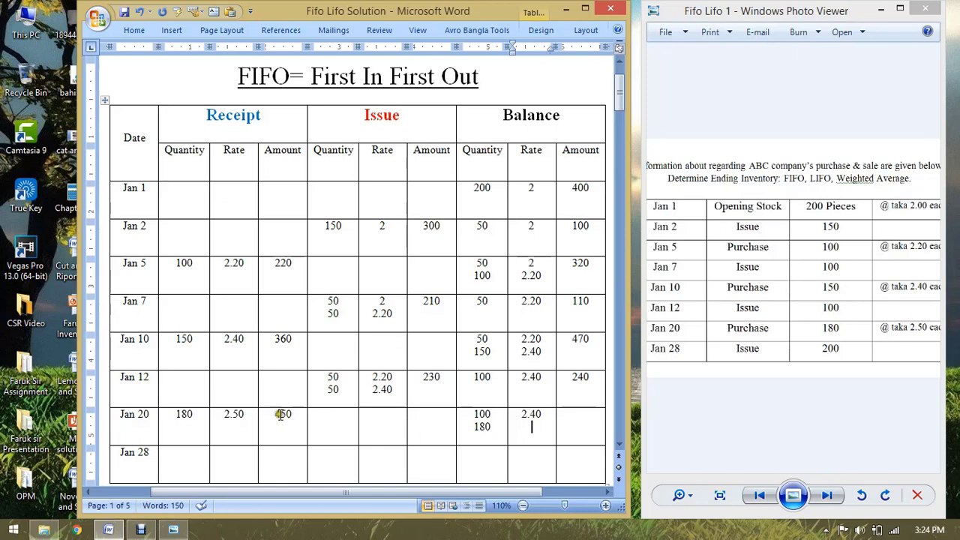
pyautogui.write('2.5')
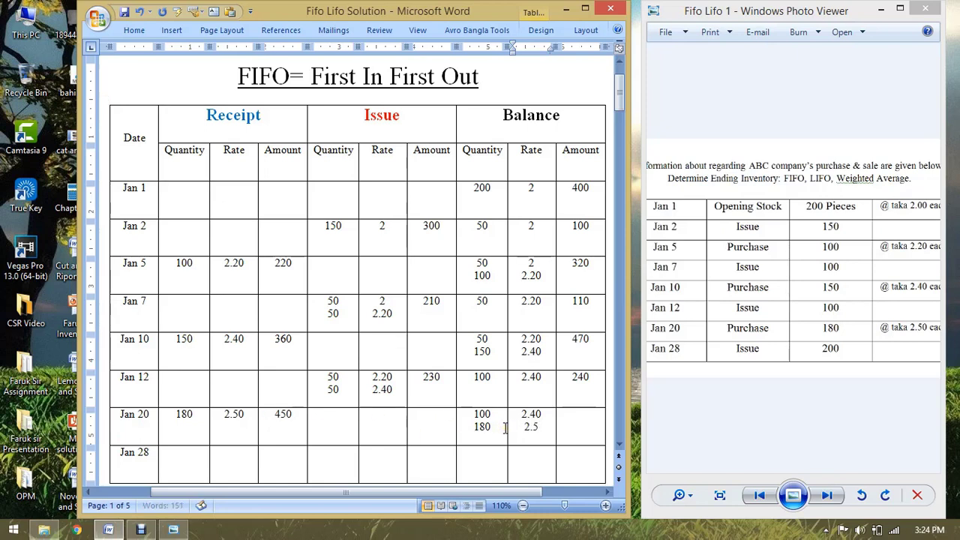
pyautogui.write('0')
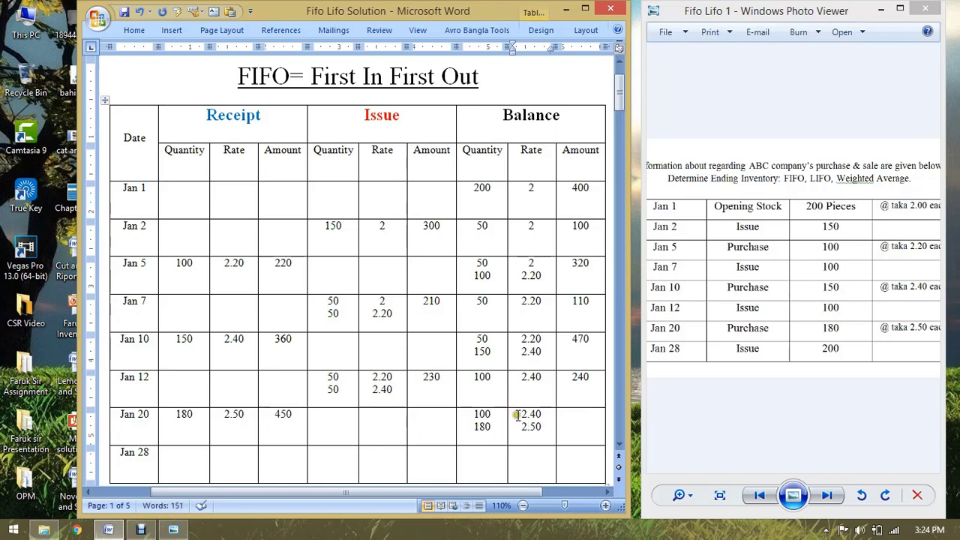
pyautogui.click(588, 422)
pyautogui.write('690')
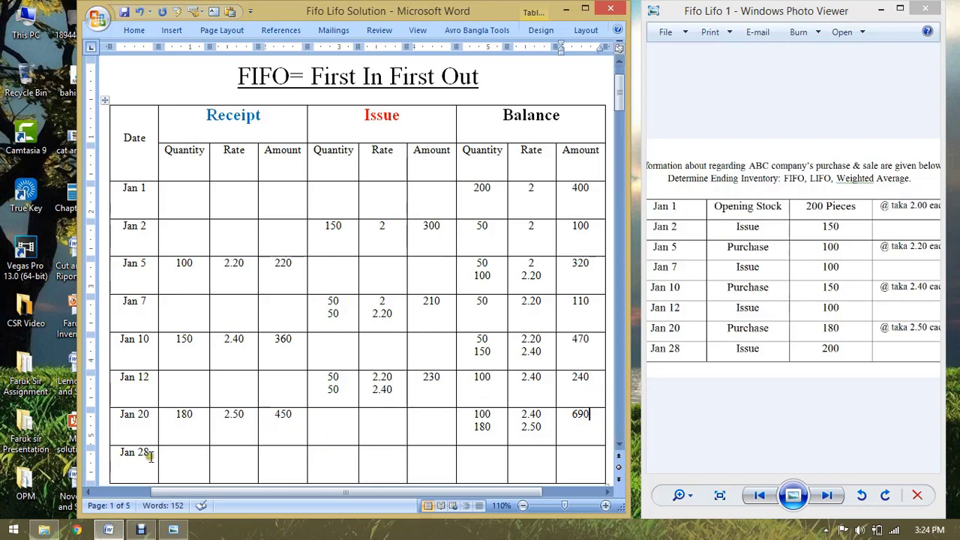
# Enter the first line of the Jan 28 issue as quantity 100 at rate 2.40
pyautogui.click(354, 465)
pyautogui.click(324, 453)
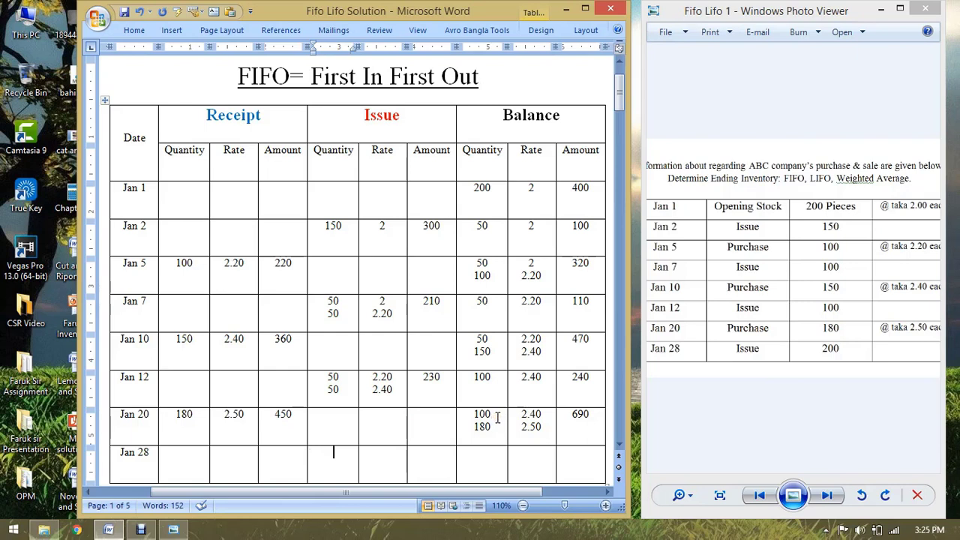
pyautogui.write('100')
pyautogui.click(368, 456)
pyautogui.write('2.')
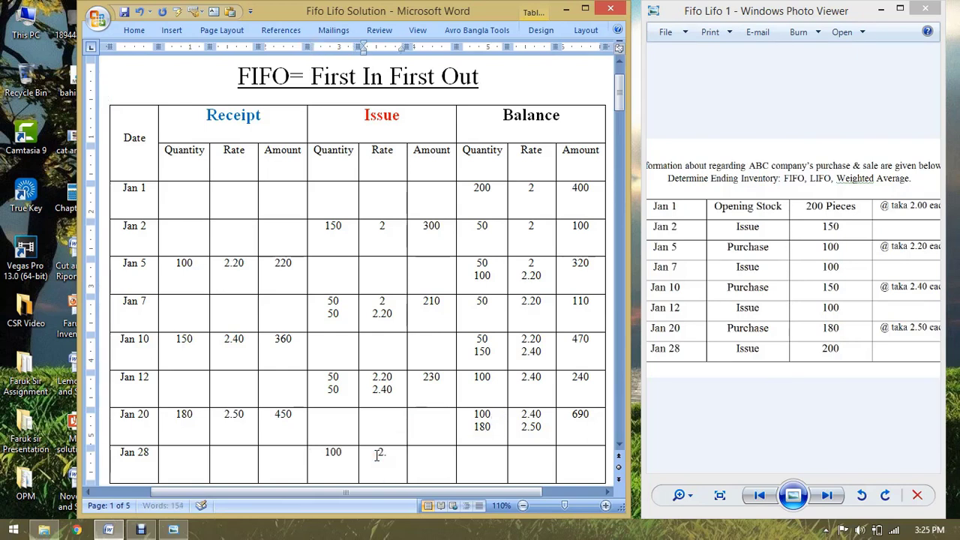
pyautogui.write('40')
# Enter the second line of the Jan 28 issue as quantity 100 at rate 2.50, with issue amount 490
pyautogui.doubleClick(478, 413)
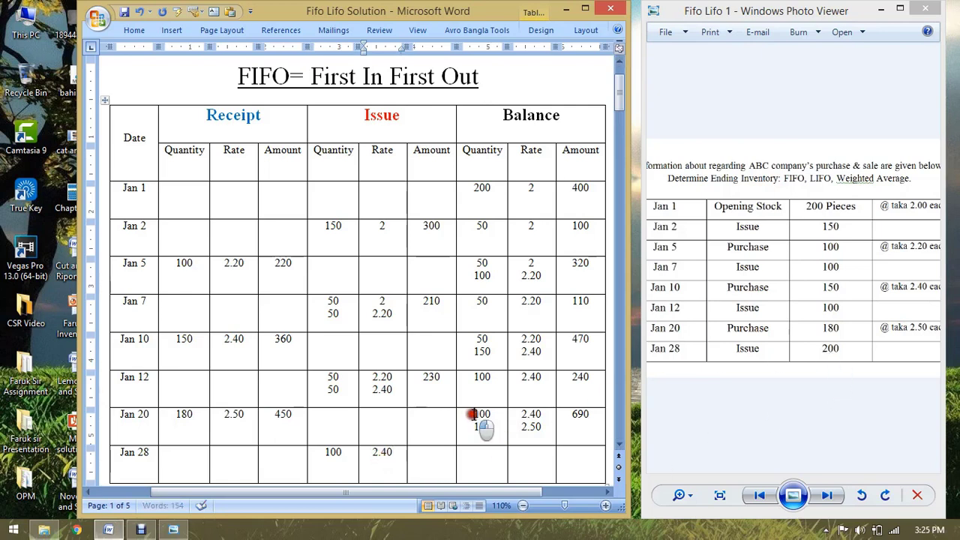
pyautogui.click(490, 431)
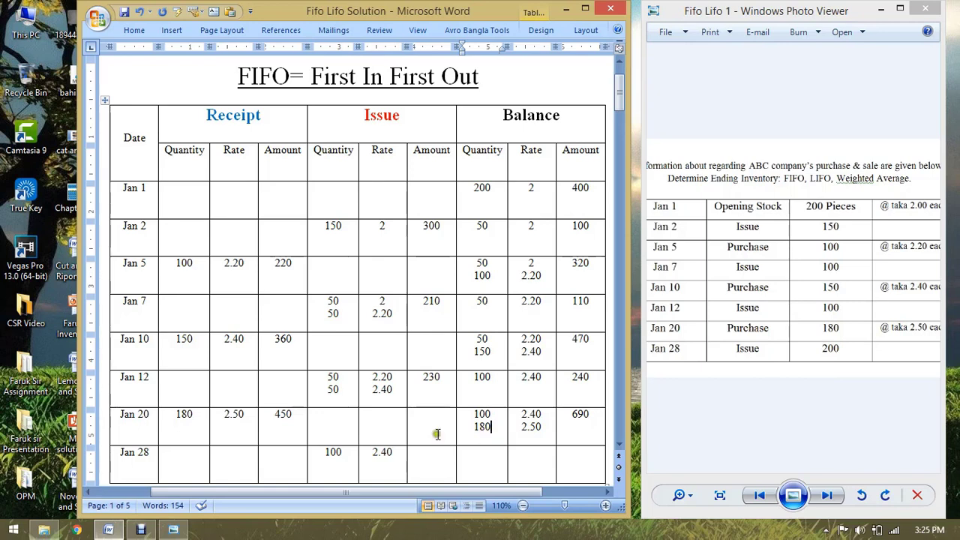
pyautogui.click(335, 468)
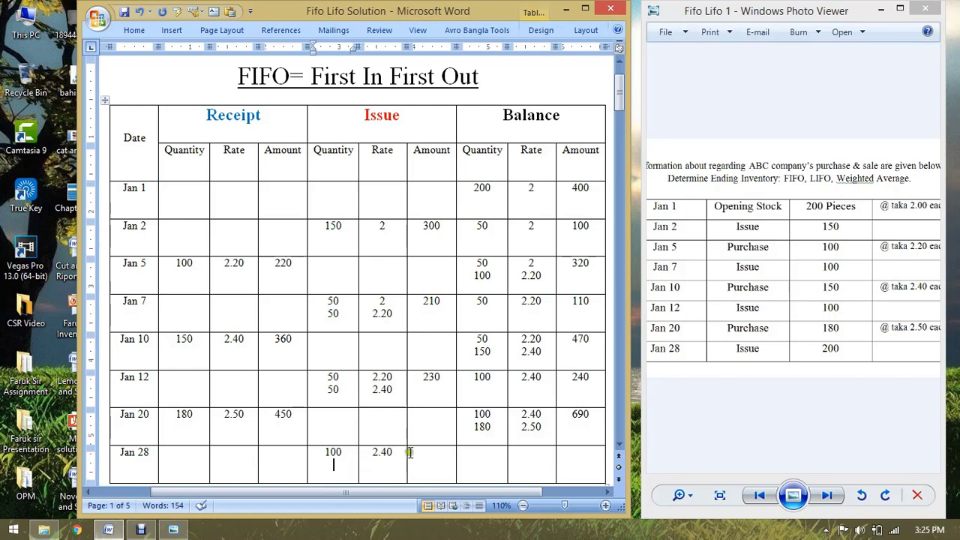
pyautogui.write('100')
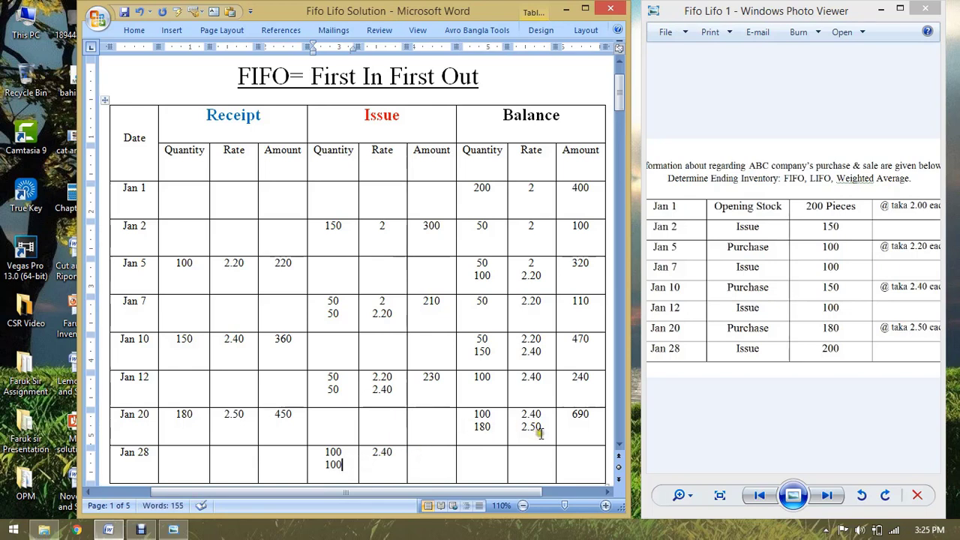
pyautogui.click(390, 452)
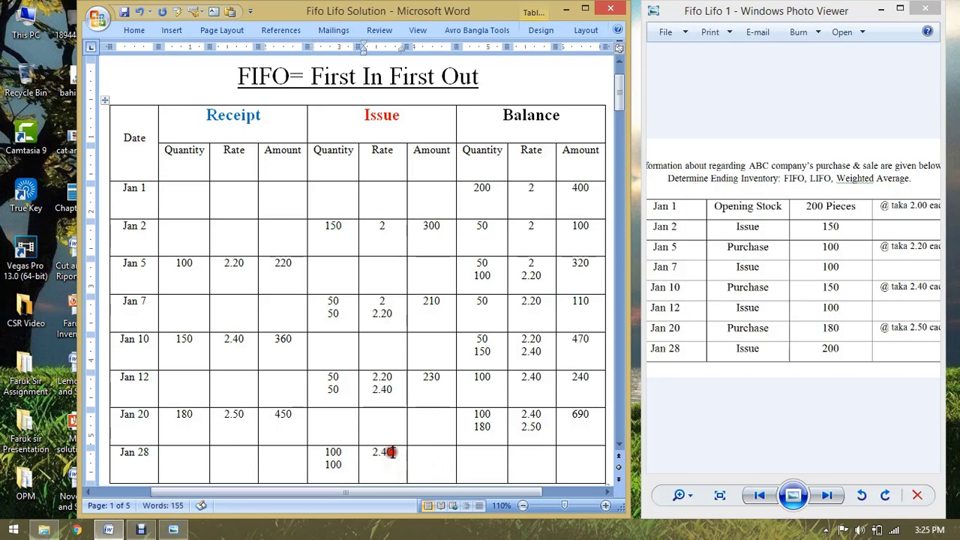
pyautogui.write('2.50')
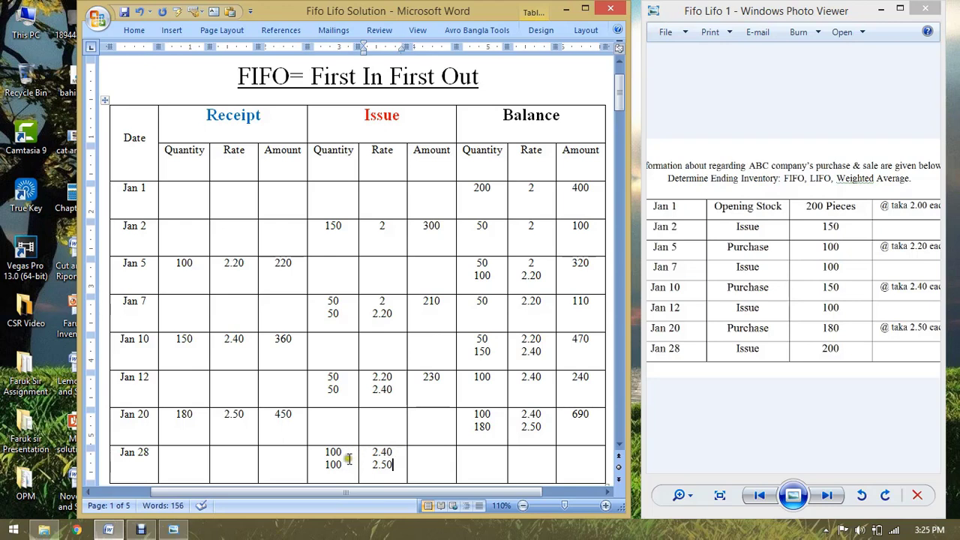
pyautogui.click(429, 461)
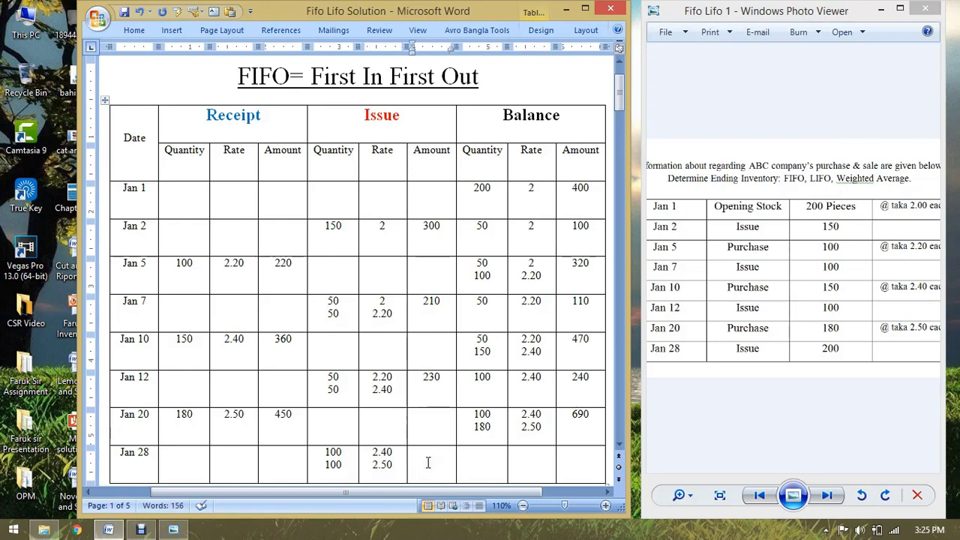
pyautogui.write('490')
# Enter the Jan 28 balance as quantity 80, rate 2.50, amount 200
pyautogui.click(488, 461)
pyautogui.write('8')
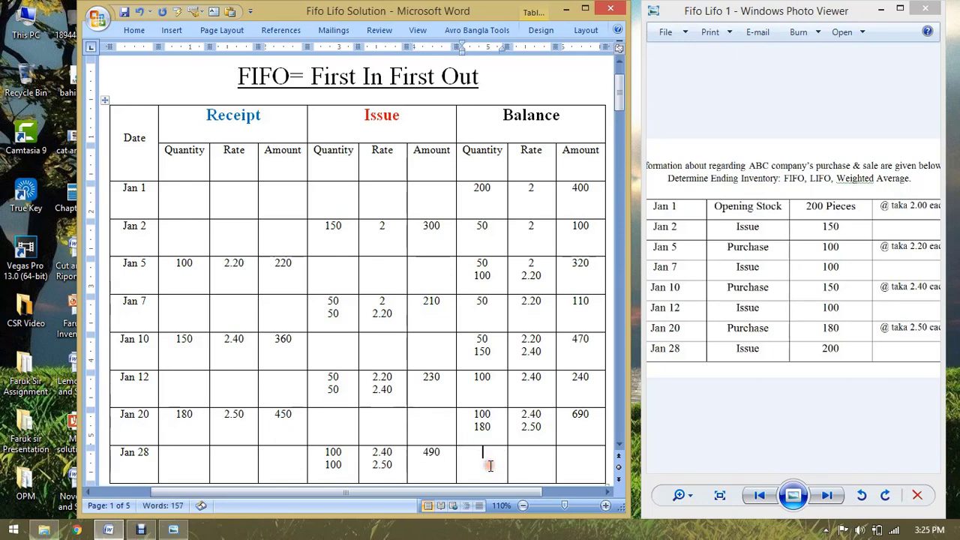
pyautogui.write('0')
pyautogui.click(536, 456)
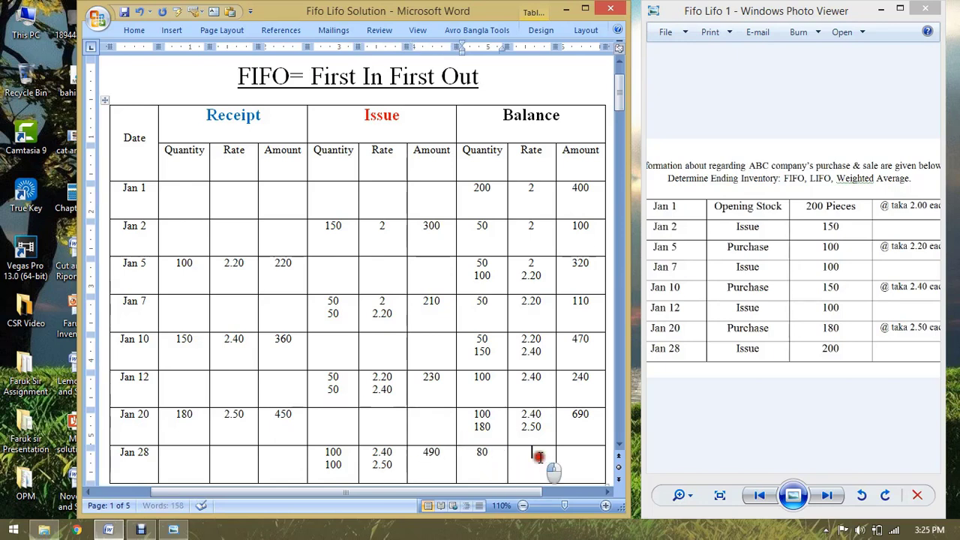
pyautogui.write('2')
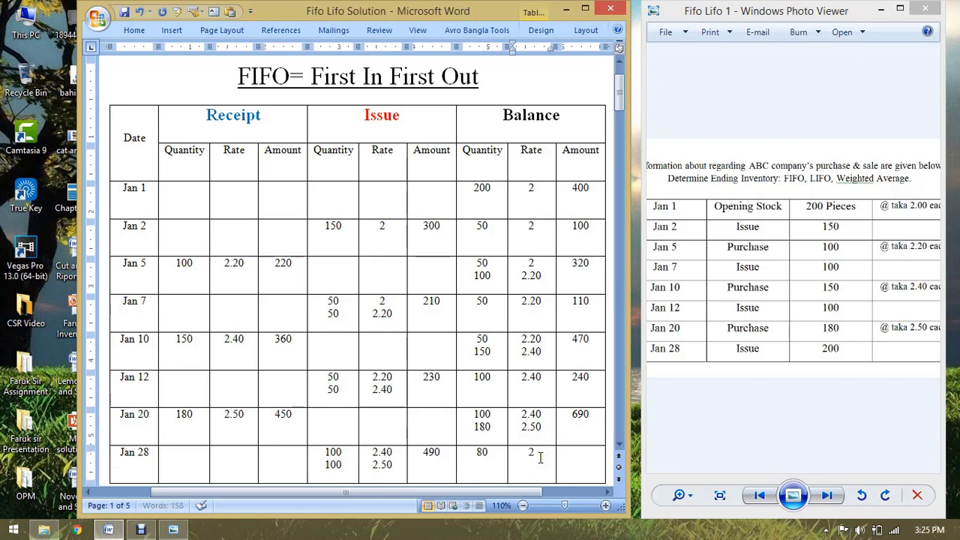
pyautogui.write('.50')
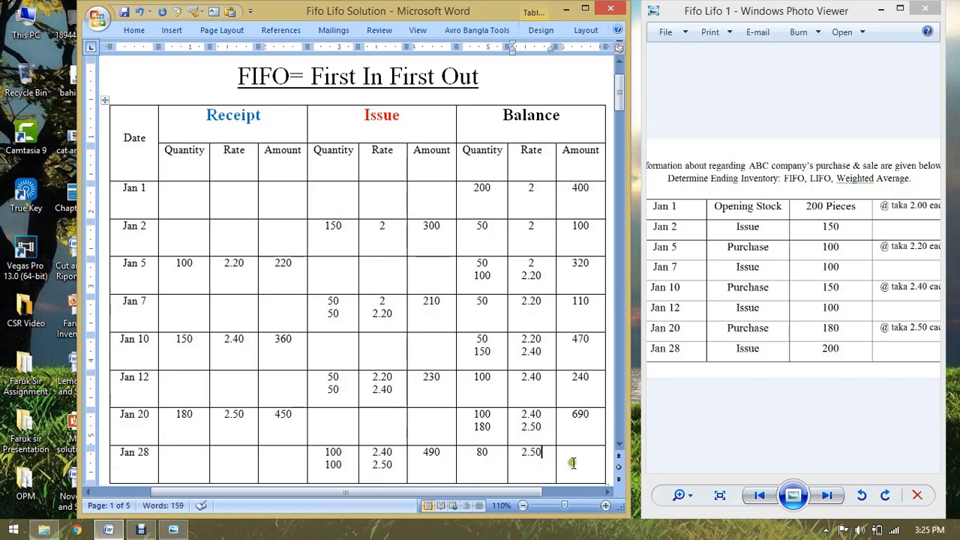
pyautogui.click(573, 463)
pyautogui.write('200')
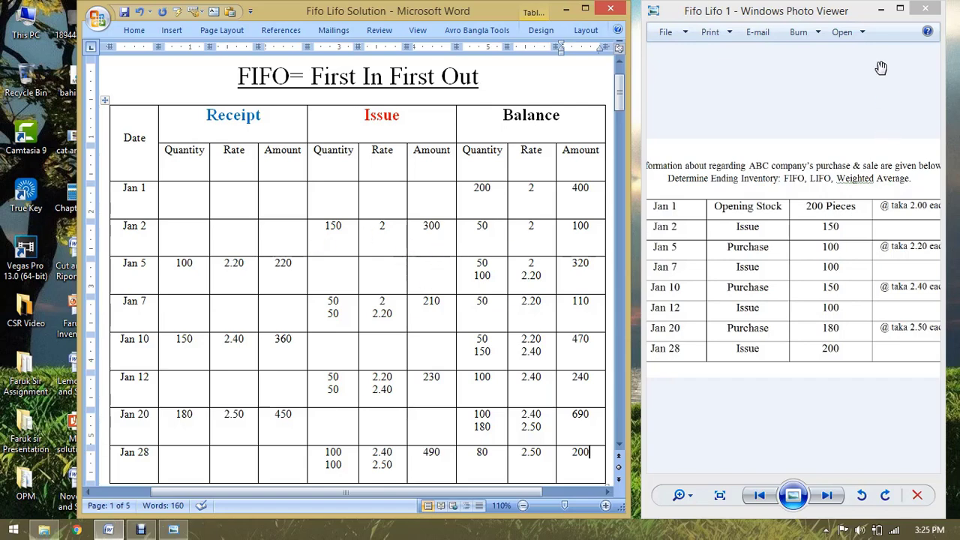
# View the ABC company transaction data picture in a maximized window and minimize it to return to the FIFO table
pyautogui.click(901, 9)
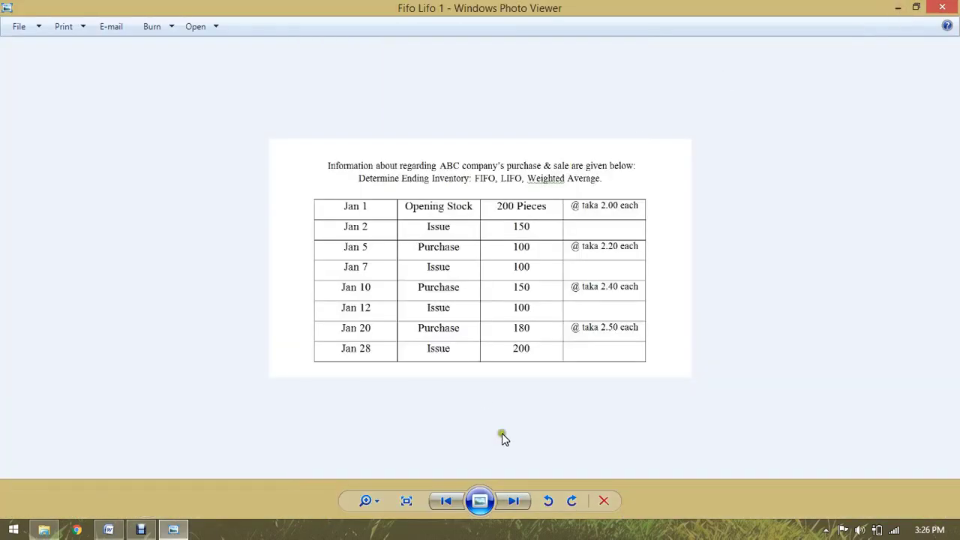
pyautogui.click(899, 9)
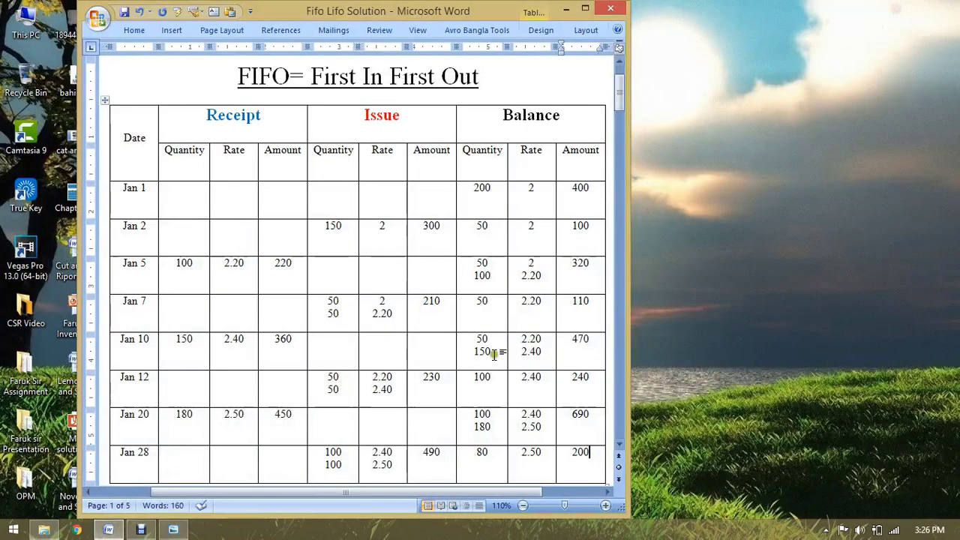